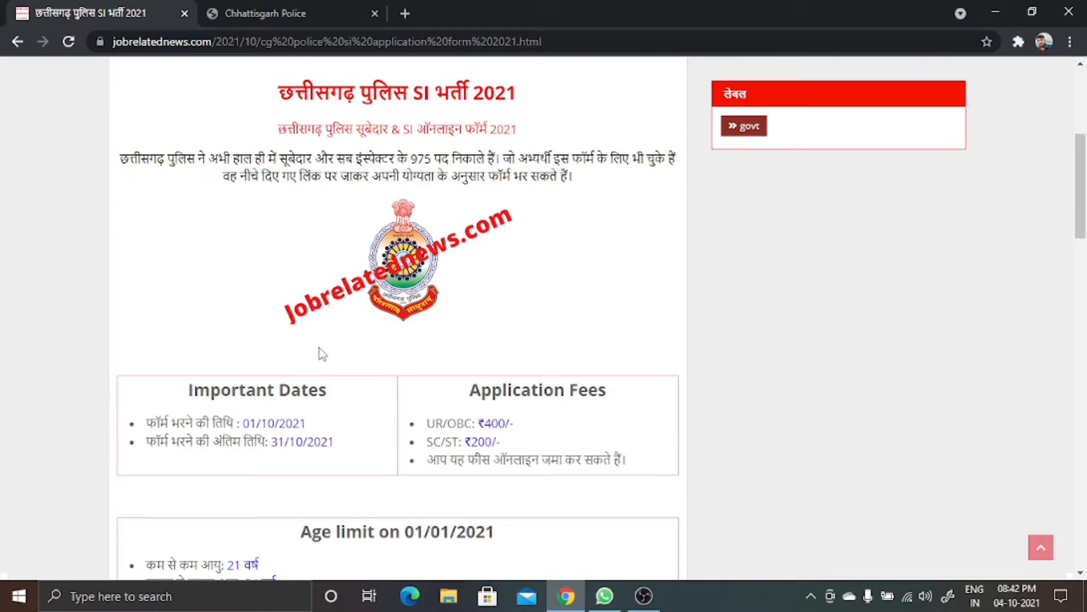
- Review the dates, fees, age limit, posts and endurance test on the recruitment page, then open the official notification from Important Links
scroll(302, 380, "down", 4)
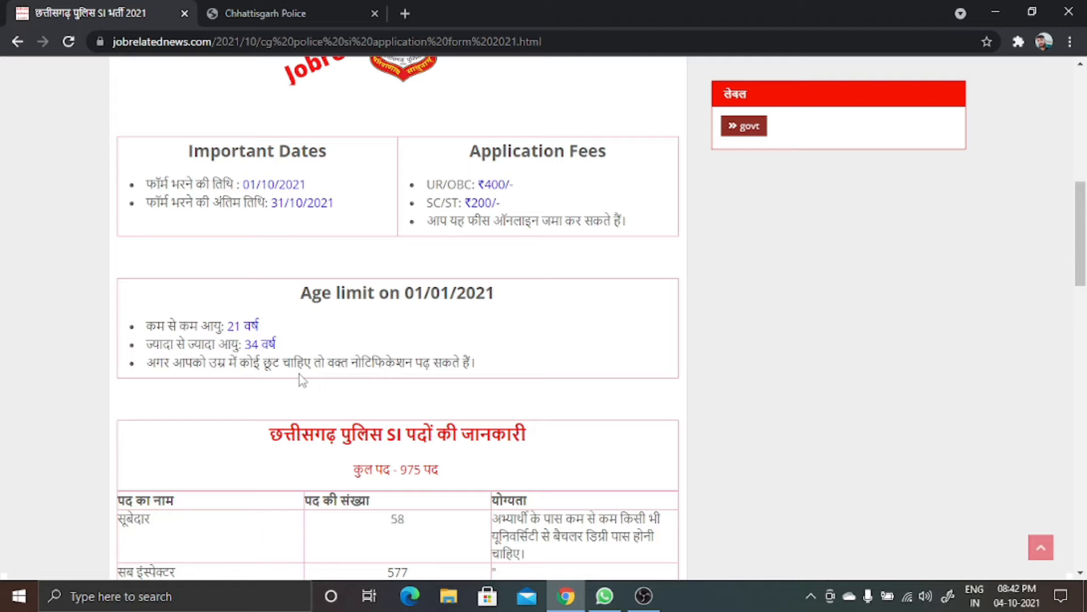
scroll(315, 384, "down", 3)
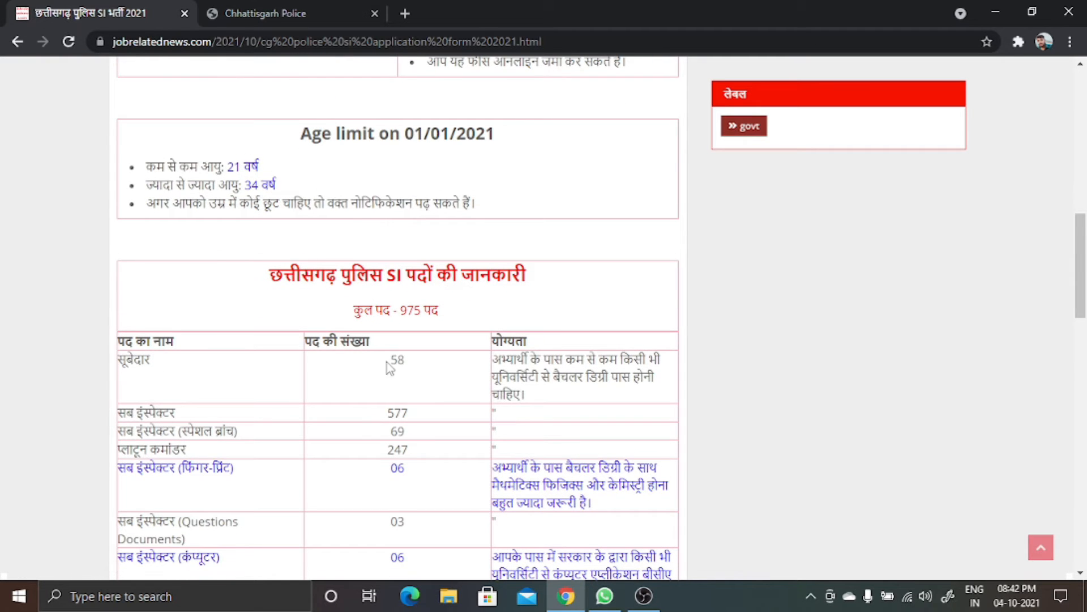
scroll(387, 365, "down", 12)
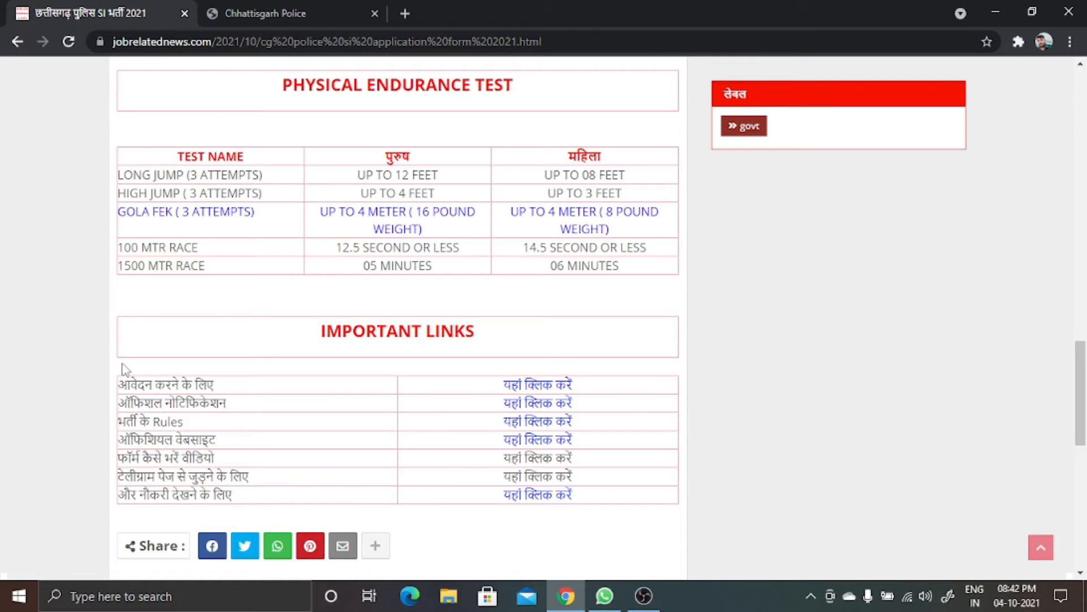
left_click(544, 405)
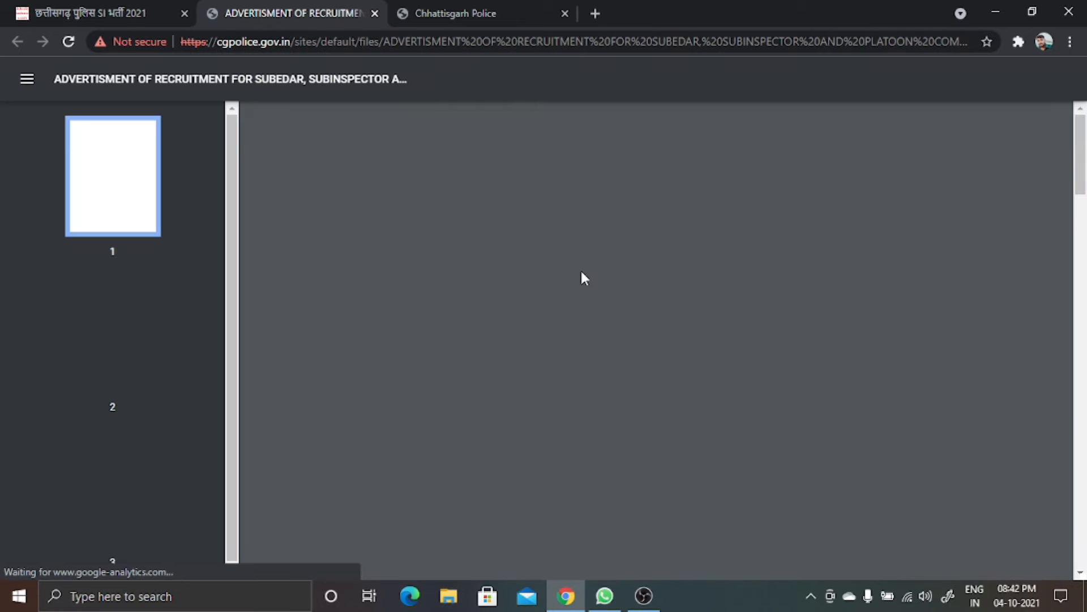
- Read through the recruitment advertisement PDF, covering the application dates, exam fees, category-wise vacancies, pay scale and closing notes
scroll(585, 279, "down", 5)
scroll(587, 283, "up", 3)
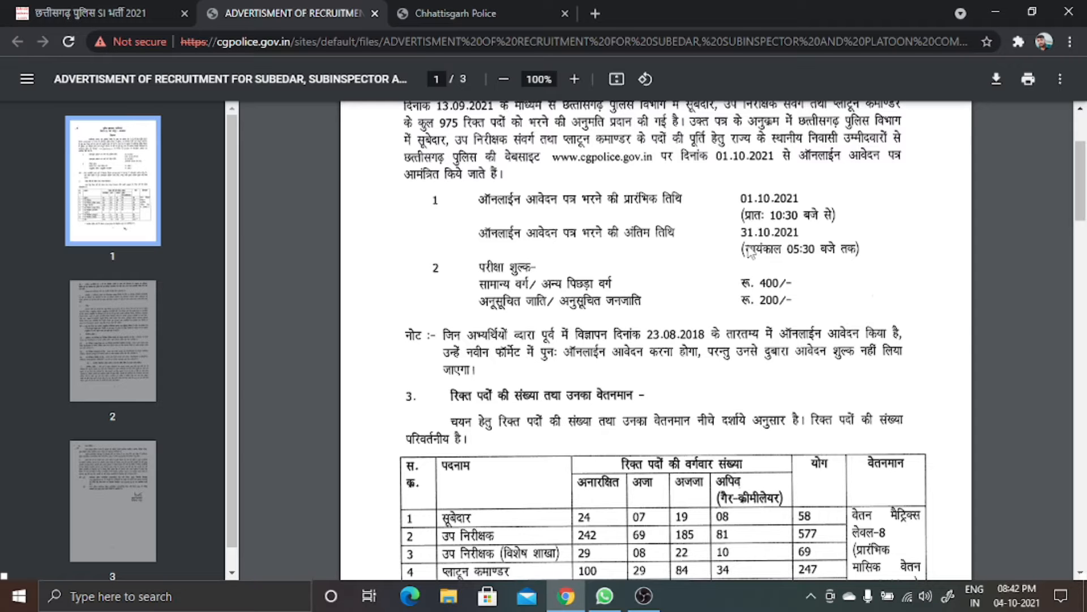
scroll(750, 252, "down", 10)
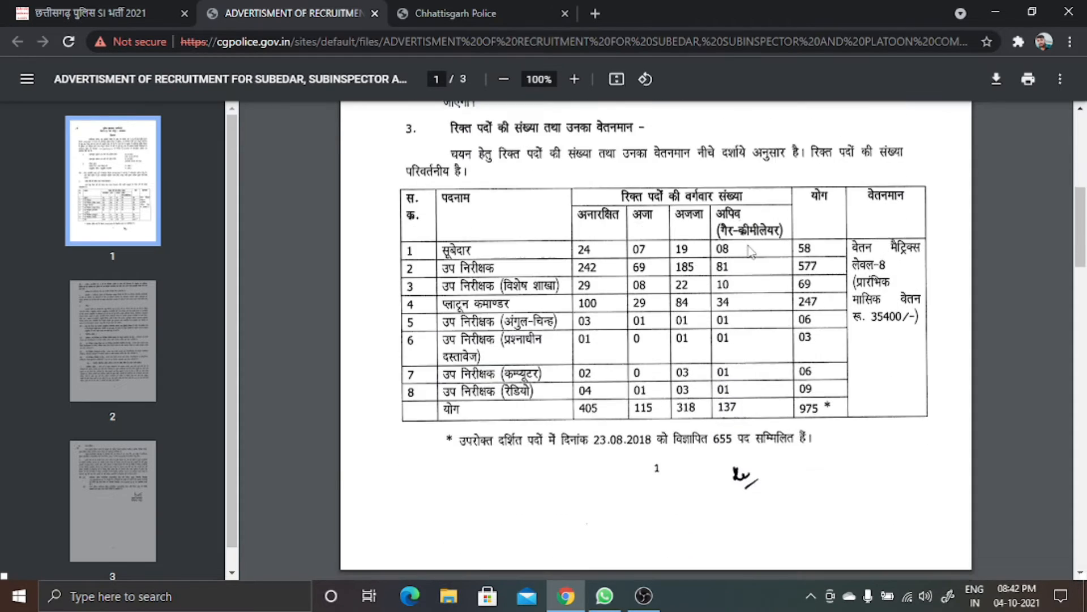
scroll(750, 252, "up", 6)
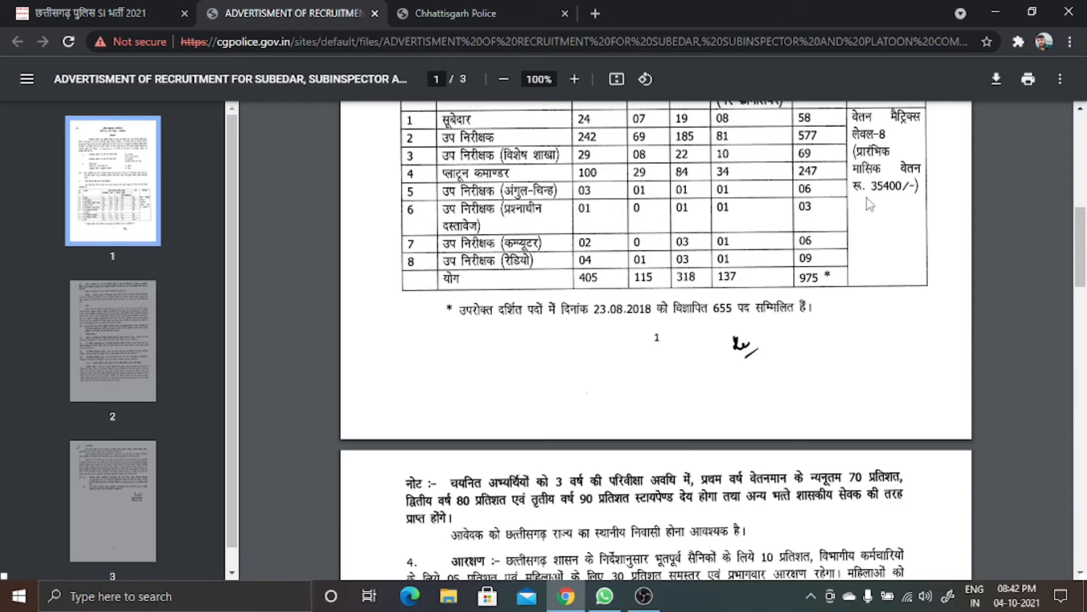
scroll(870, 204, "up", 1)
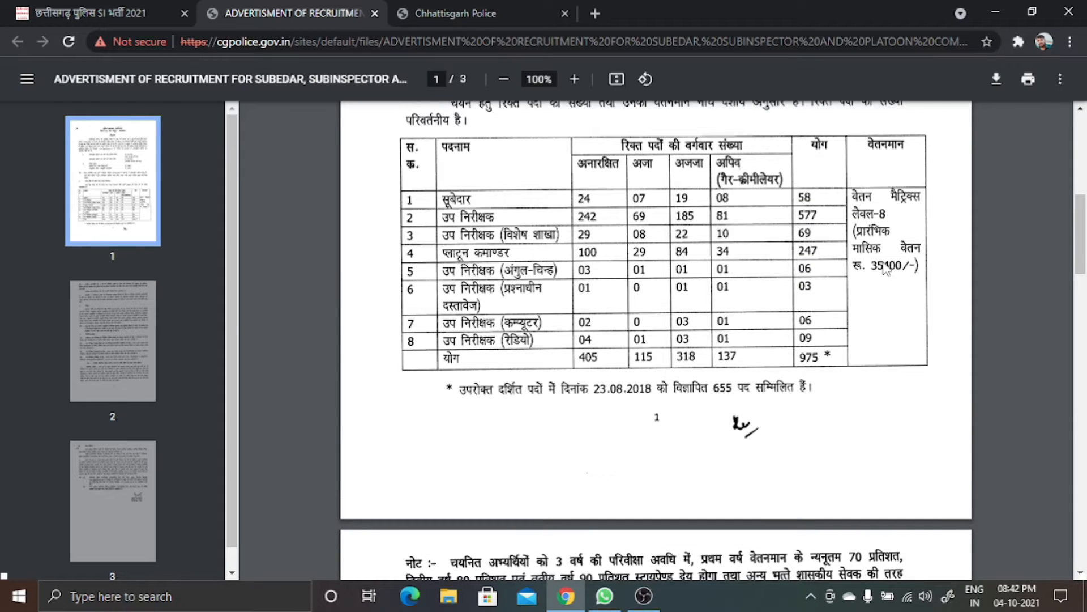
scroll(675, 336, "down", 5)
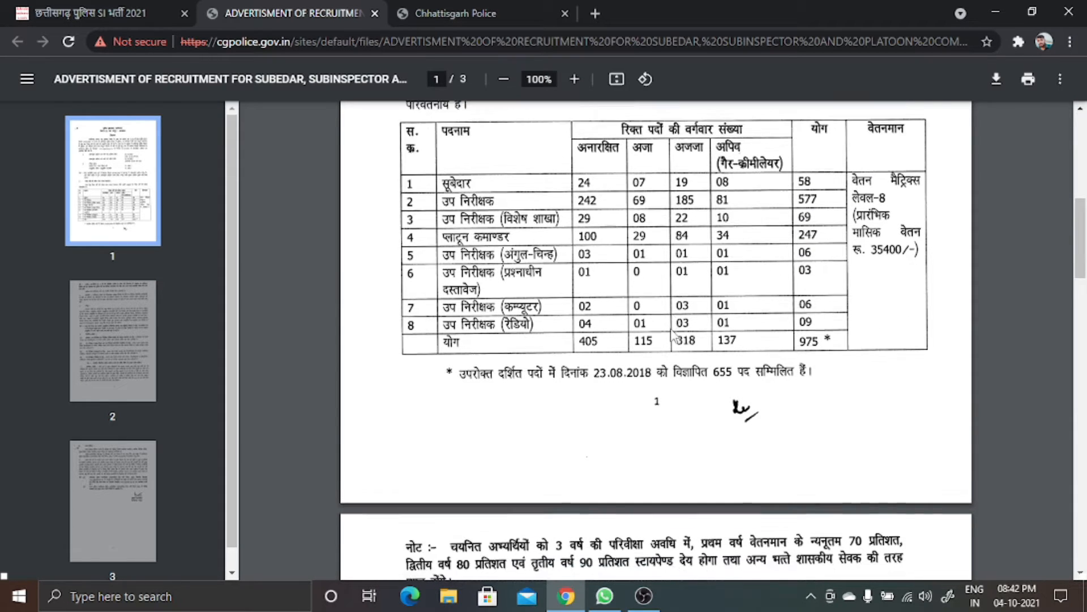
scroll(674, 336, "down", 20)
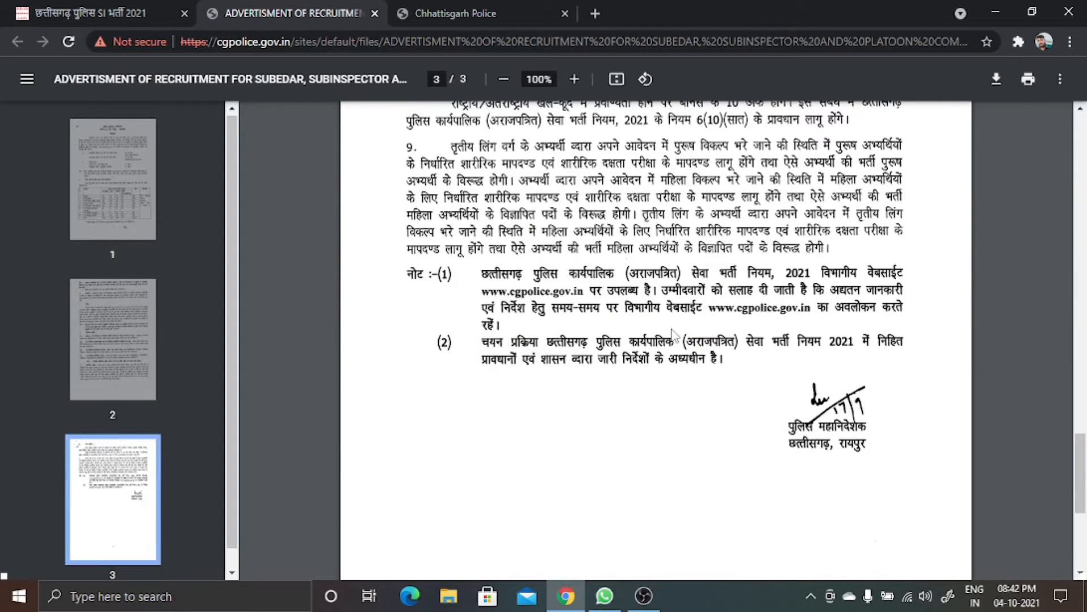
scroll(675, 337, "down", 4)
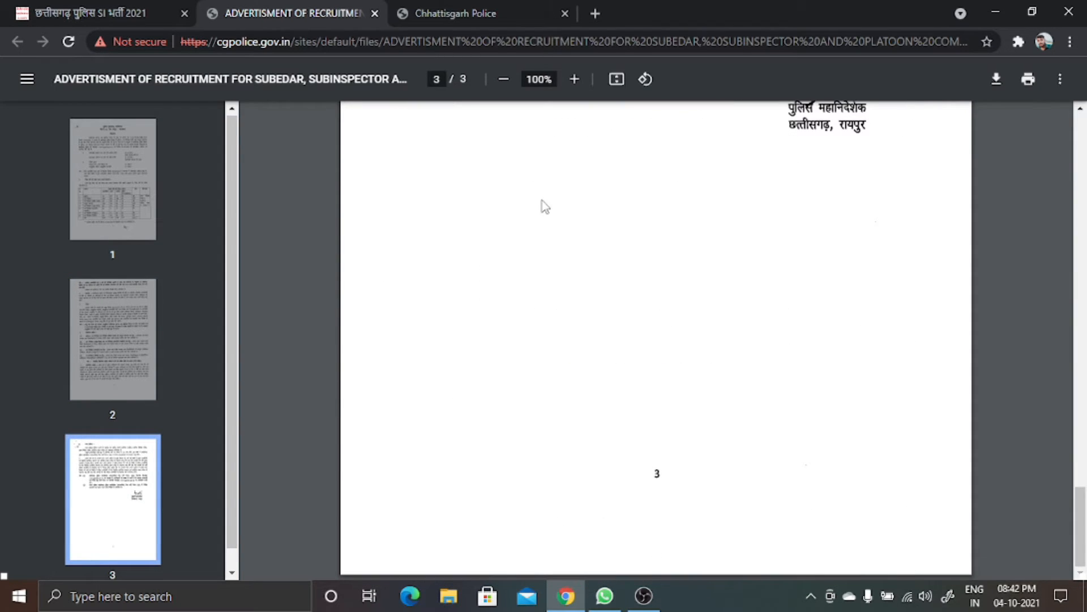
- Go to the Chhattisgarh Police online application form, accept the declaration and select only Subedar as the post applied for
left_click(447, 8)
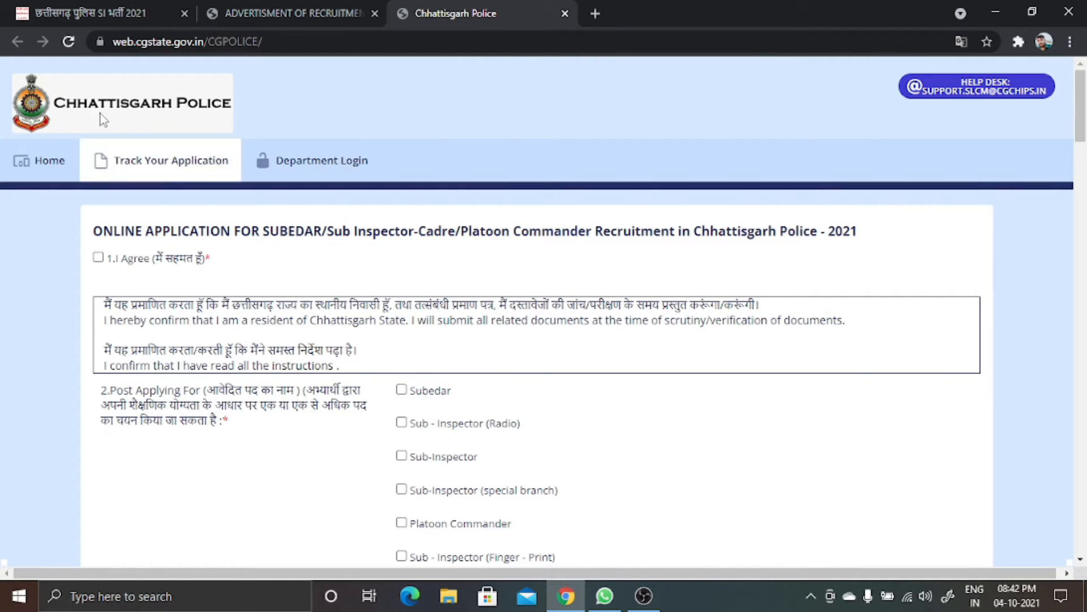
left_click(90, 12)
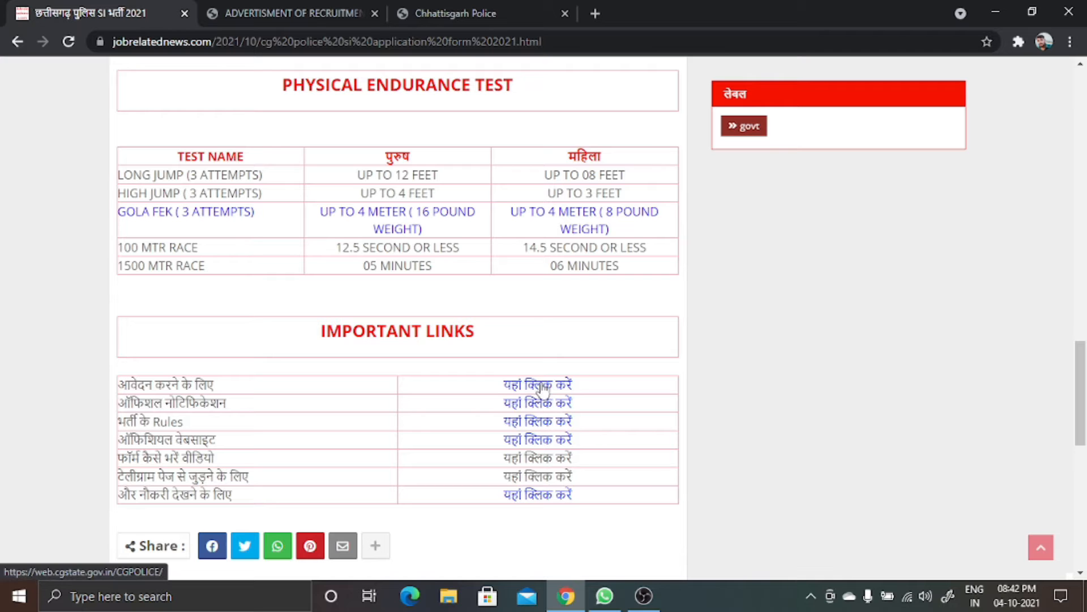
left_click(510, 11)
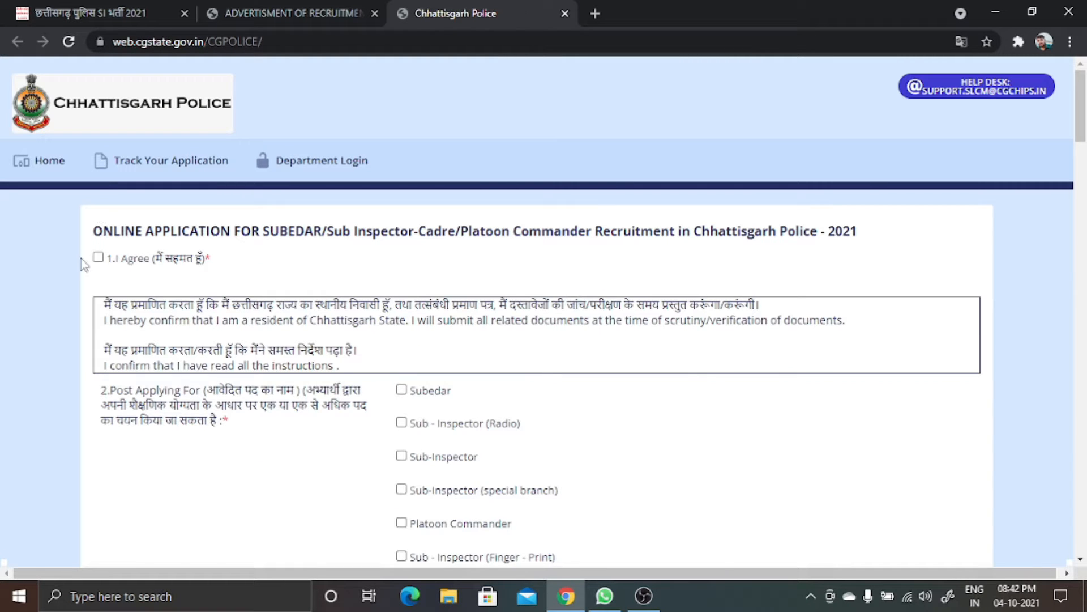
left_click(98, 260)
scroll(362, 357, "down", 3)
left_click(399, 232)
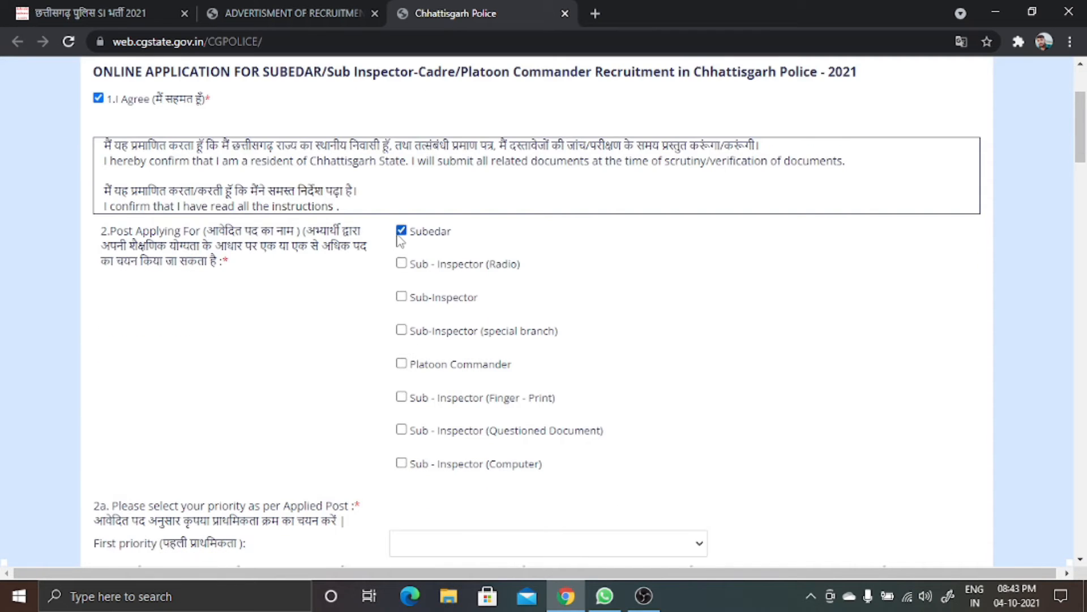
left_click(401, 263)
left_click(402, 263)
- Compare the form's post options with the vacancy and qualification table on the recruitment article
scroll(457, 347, "up", 2)
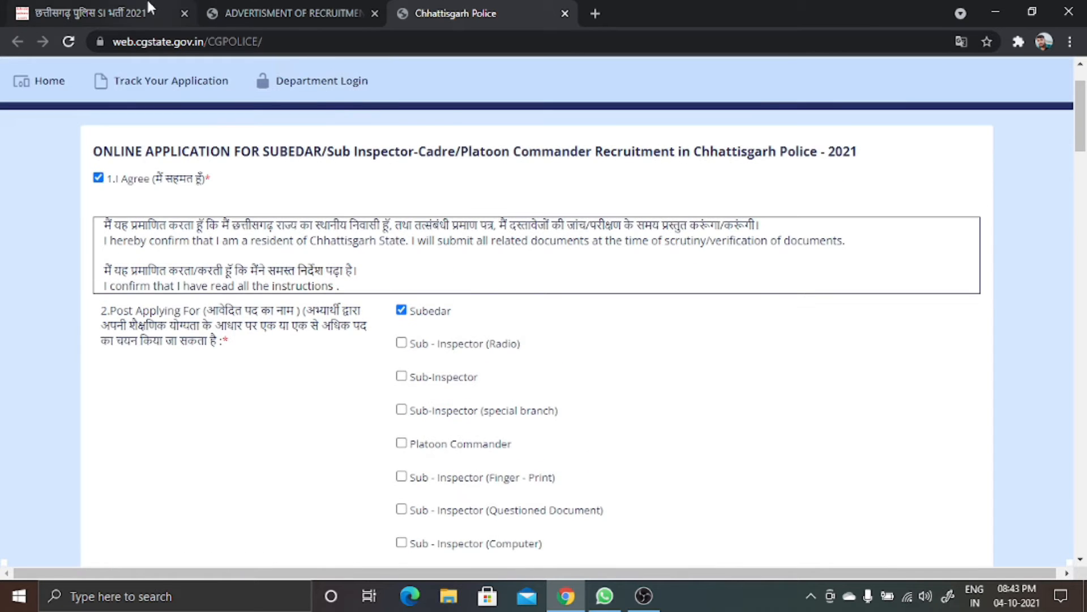
left_click(162, 8)
scroll(482, 352, "up", 8)
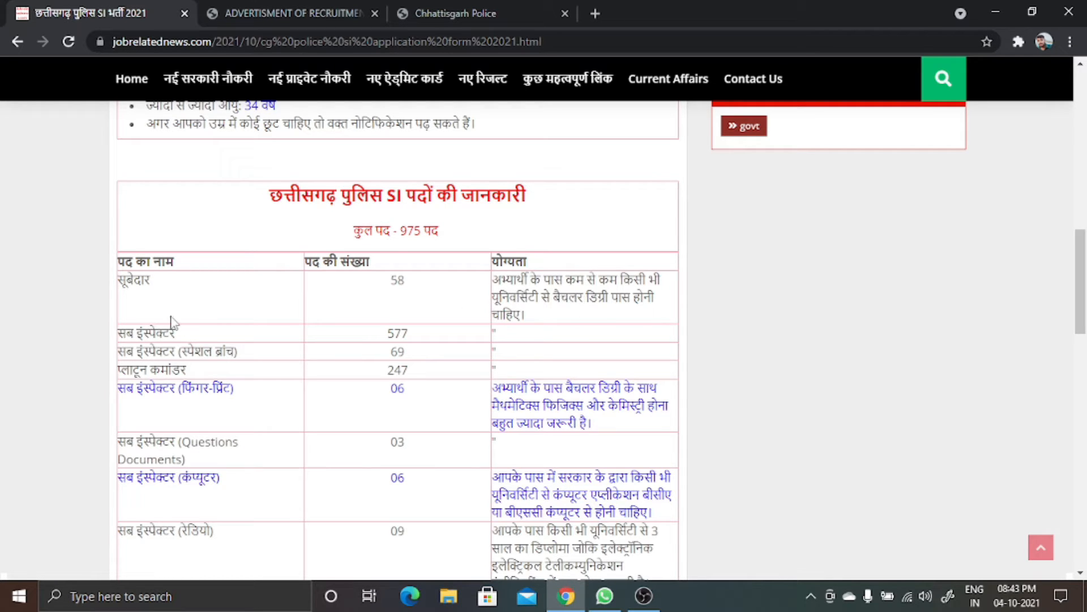
left_click(447, 7)
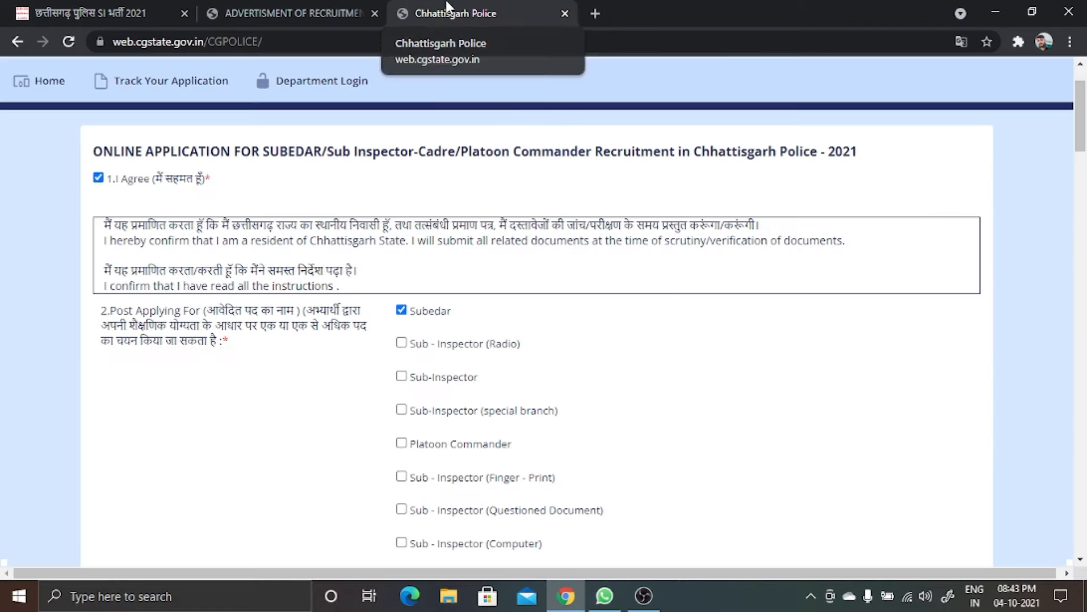
left_click(86, 9)
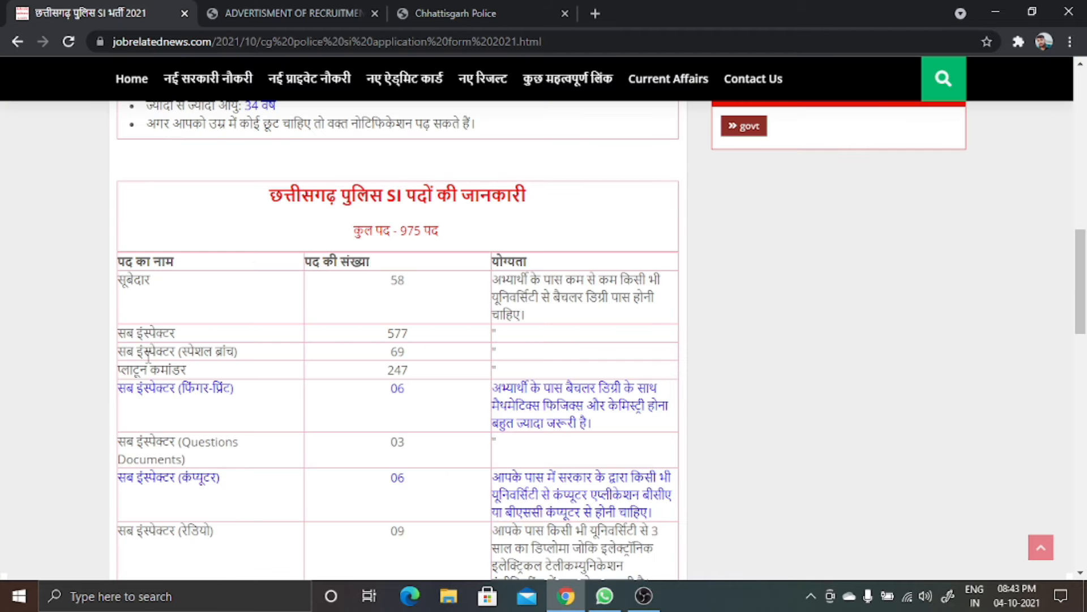
- Return to the application form and add Sub-Inspector to the posts applied for
left_click(435, 10)
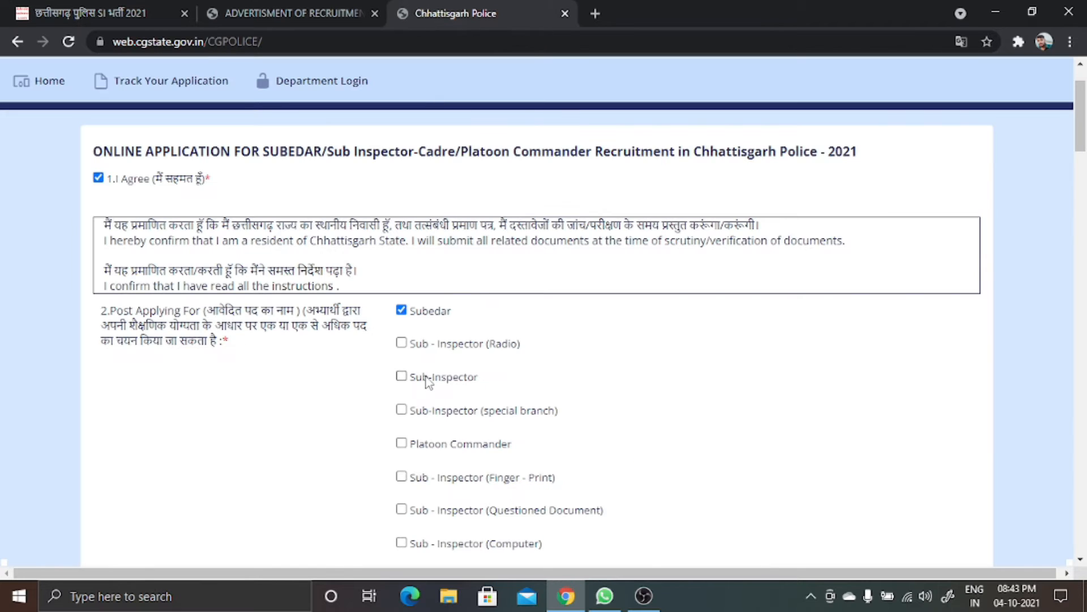
scroll(427, 388, "down", 1)
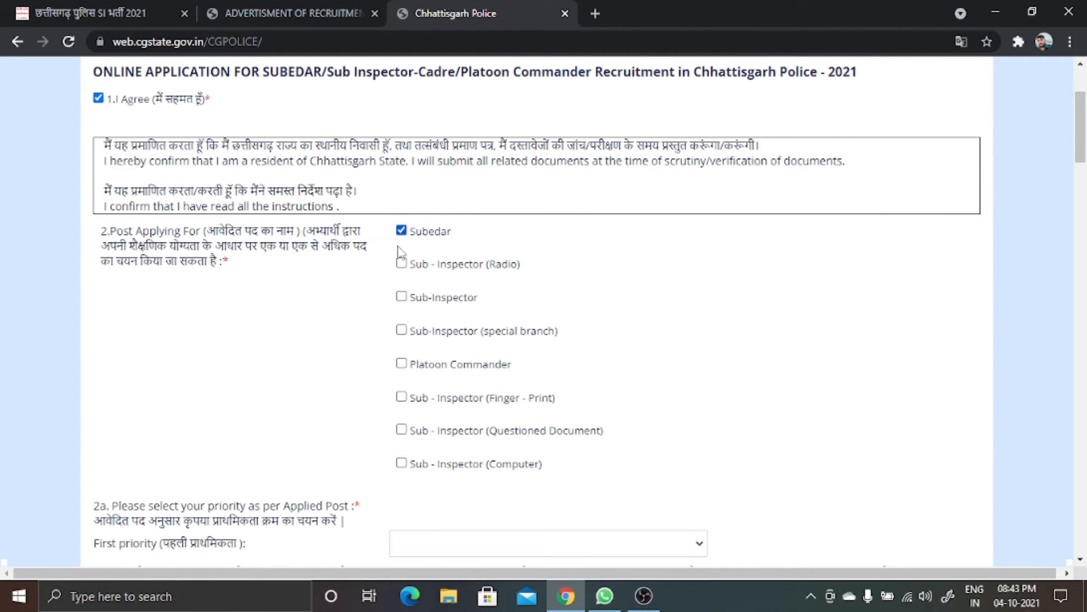
left_click(402, 297)
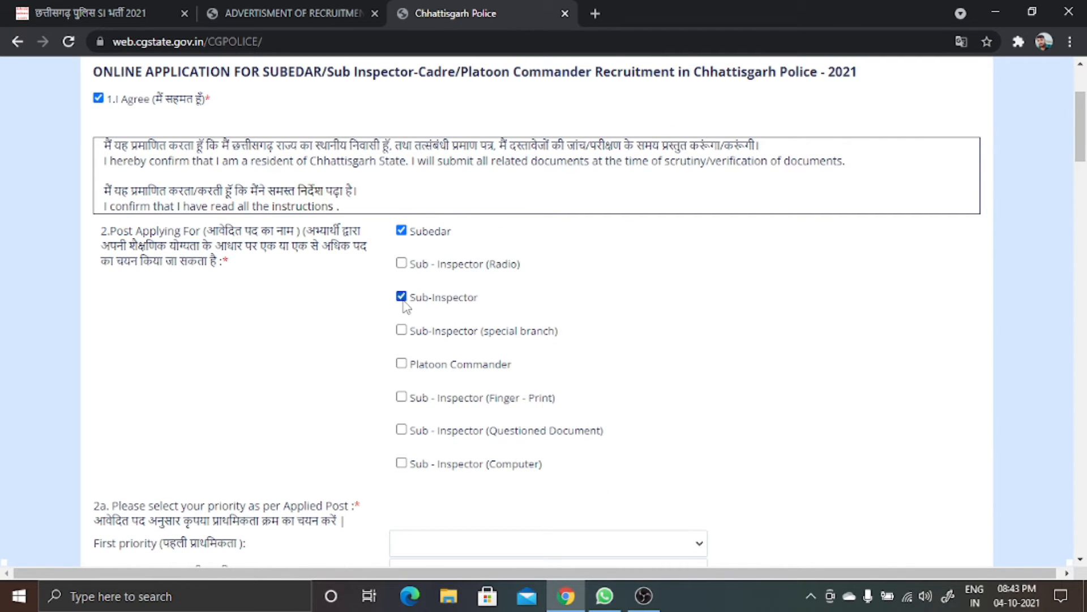
- Set the first post priority to SUB-INSPECTOR and the second to SUBEDAR
scroll(569, 273, "down", 3)
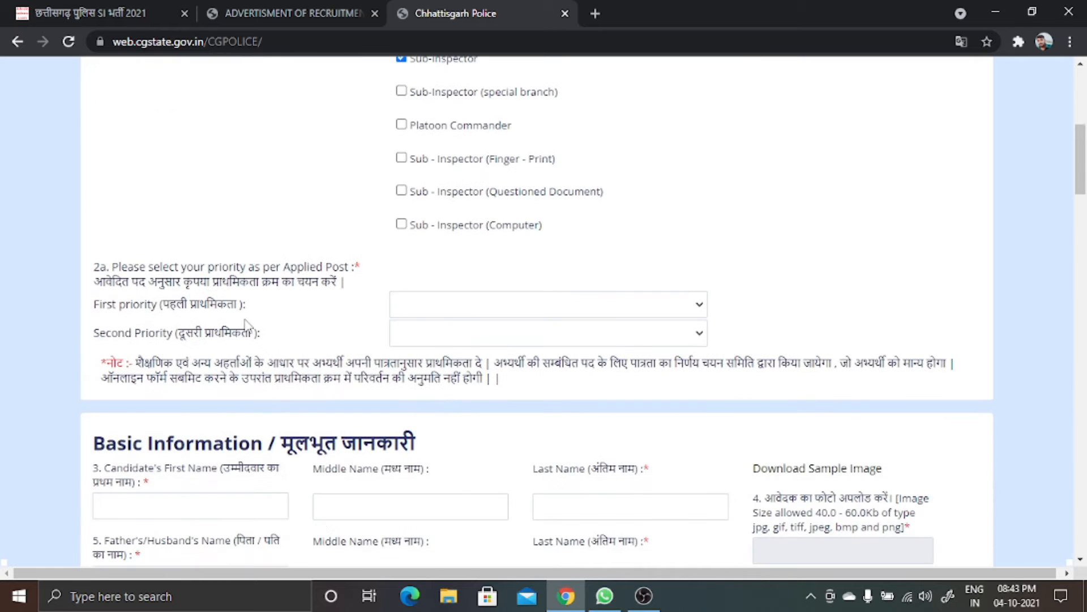
left_click(450, 304)
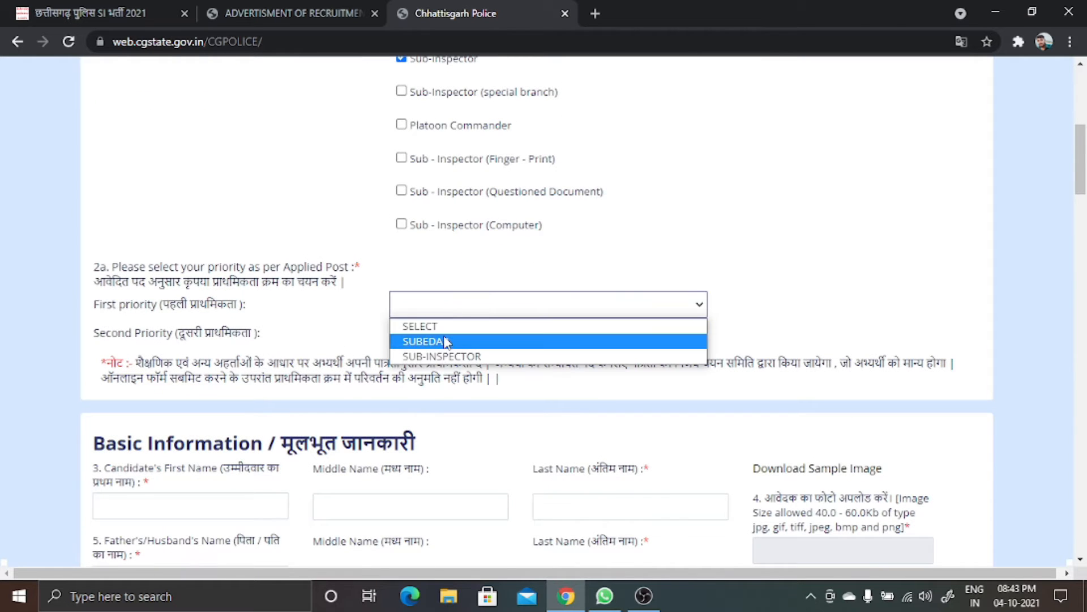
left_click(446, 342)
left_click(458, 306)
left_click(446, 355)
left_click(424, 335)
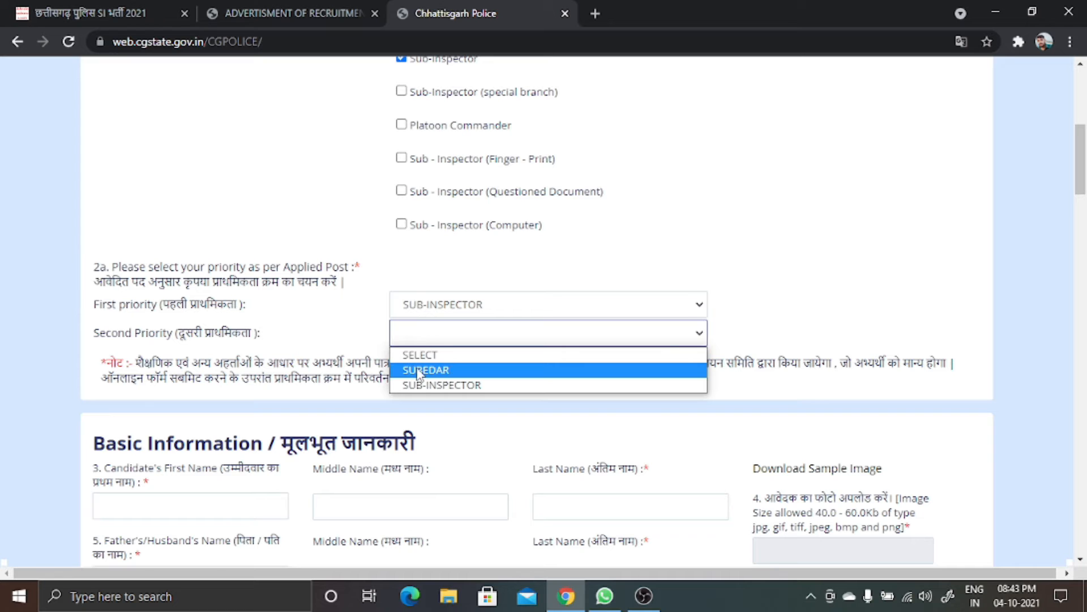
left_click(420, 370)
- Examine the candidate's first, middle and last name fields in the Basic Information section
scroll(372, 314, "down", 2)
left_click(198, 347)
scroll(199, 349, "down", 3)
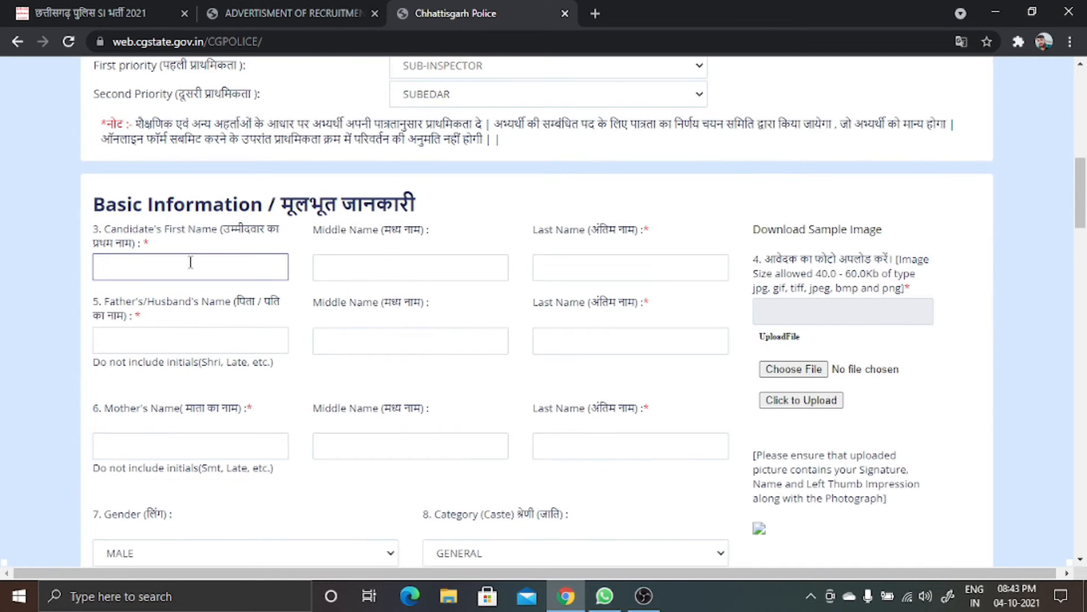
left_click(597, 270)
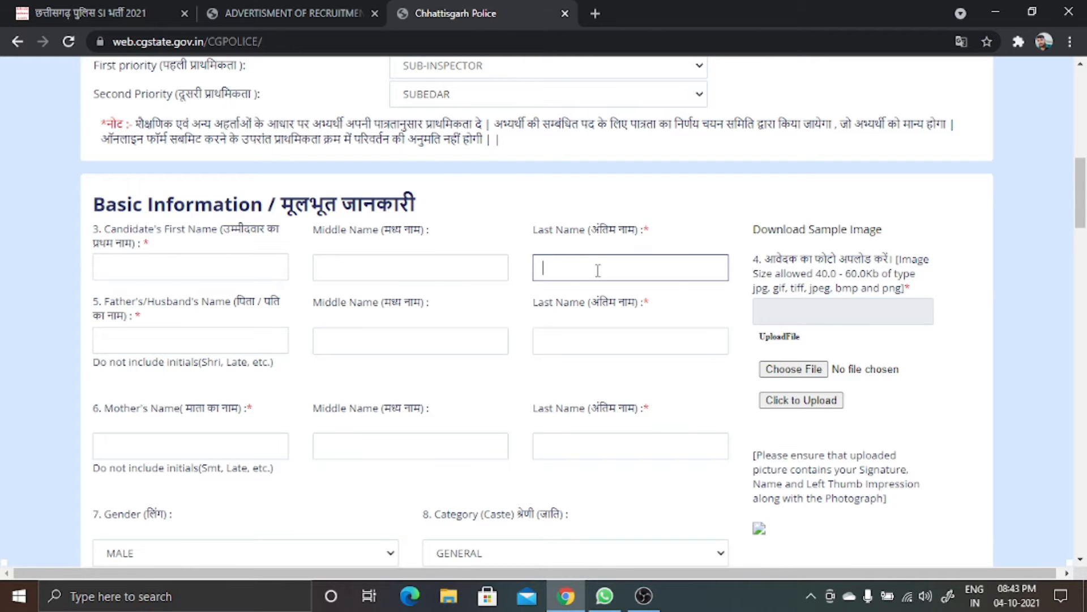
scroll(598, 271, "up", 1)
left_click(187, 347)
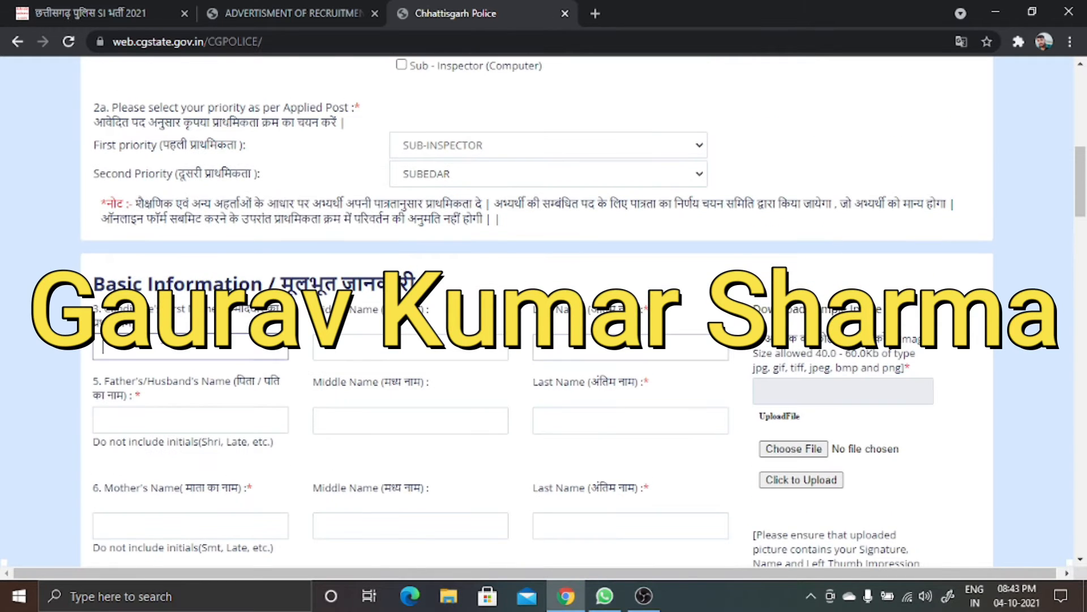
left_click(340, 347)
left_click(579, 352)
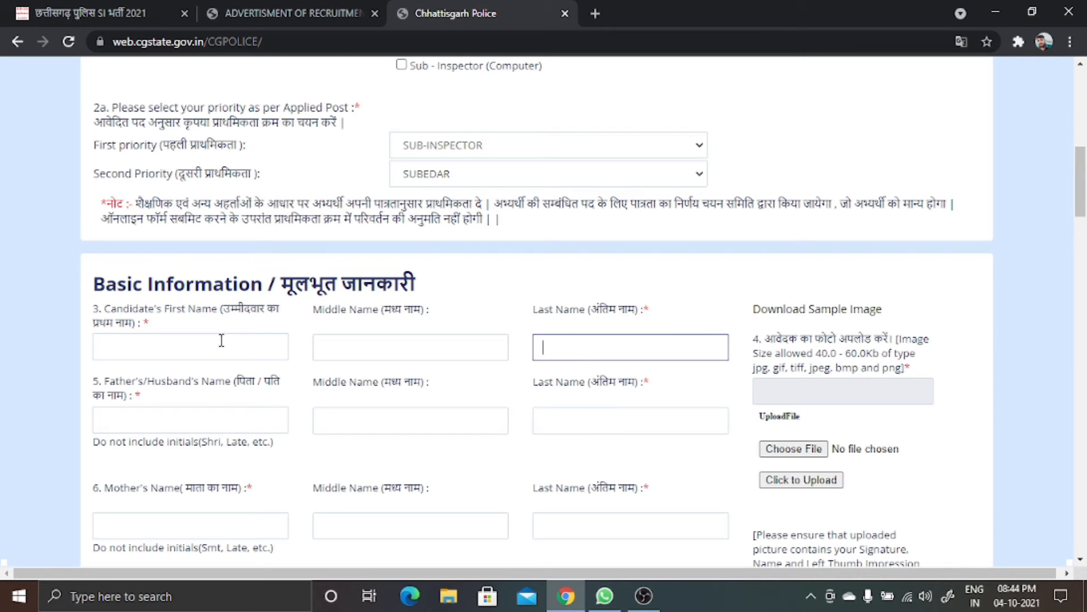
left_click(244, 355)
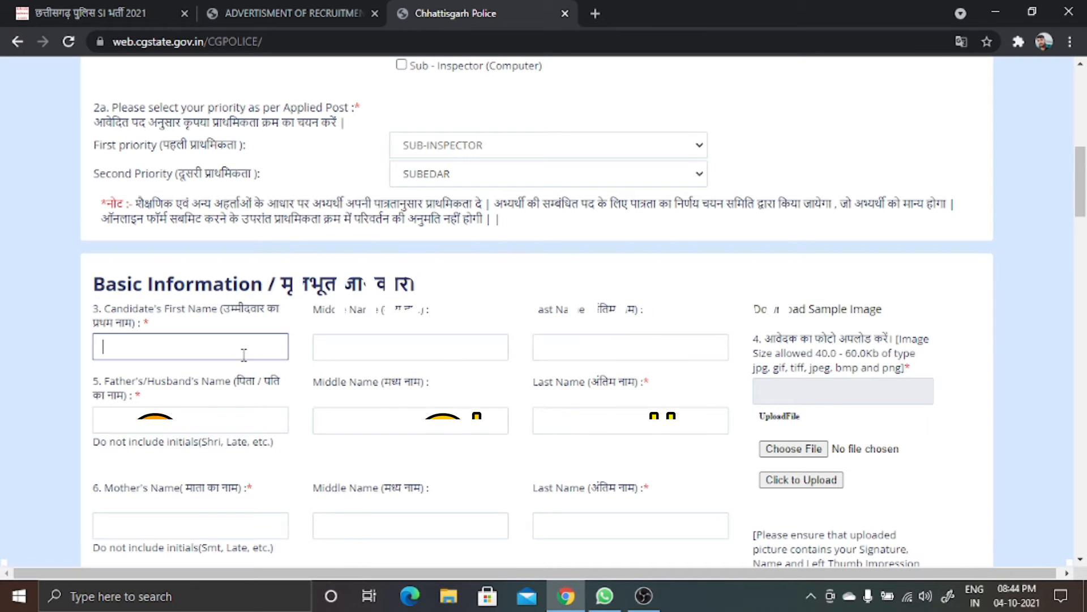
left_click(591, 345)
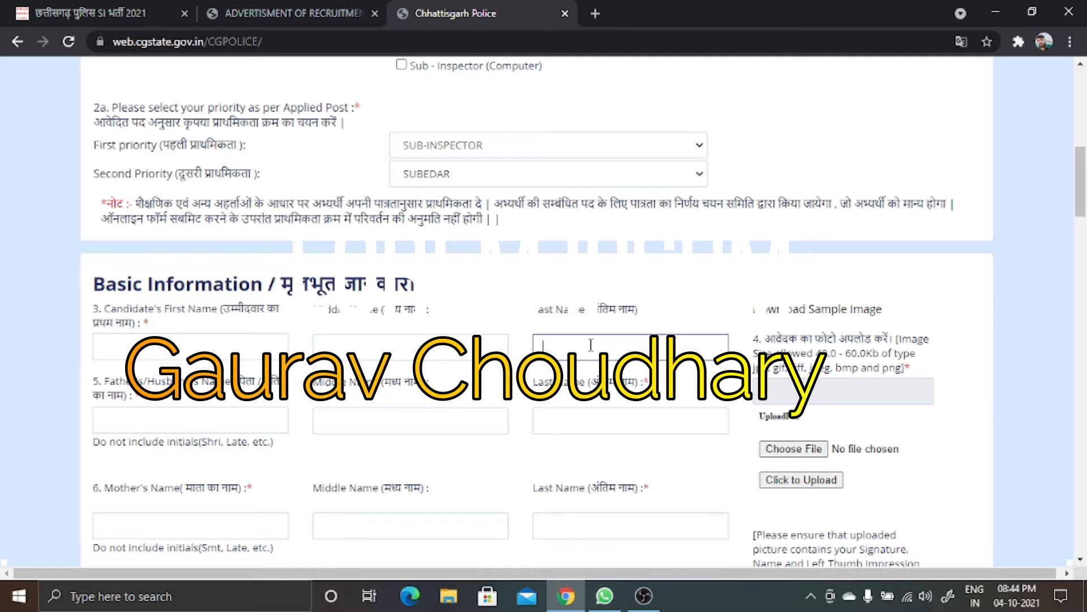
- Examine the father's/husband's name, mother's name and gender fields in the Basic Information section
scroll(591, 345, "down", 2)
left_click(167, 346)
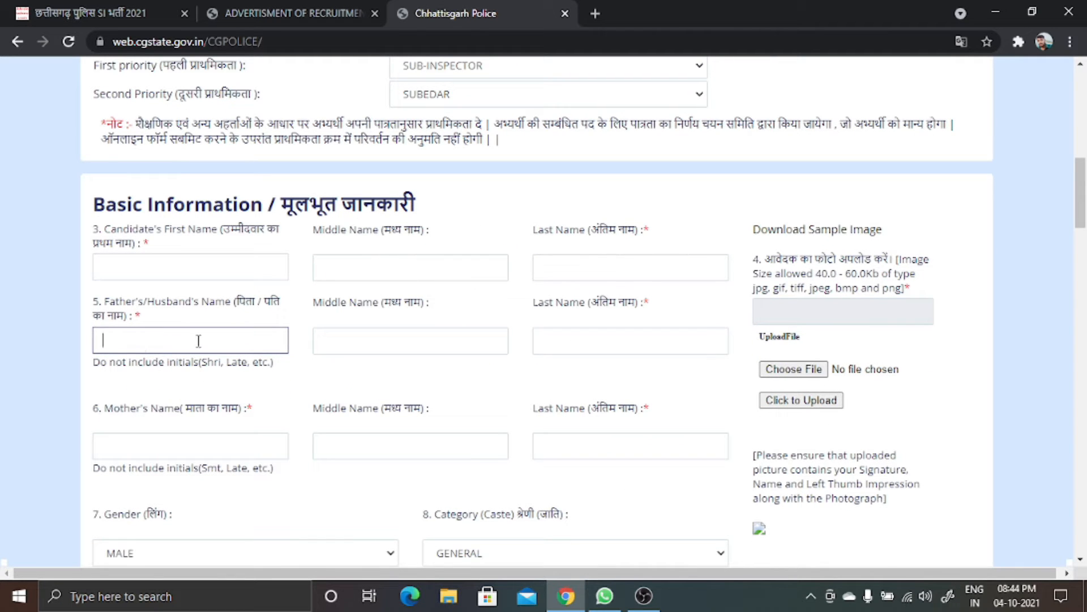
left_click(601, 333)
scroll(457, 359, "down", 1)
left_click(218, 369)
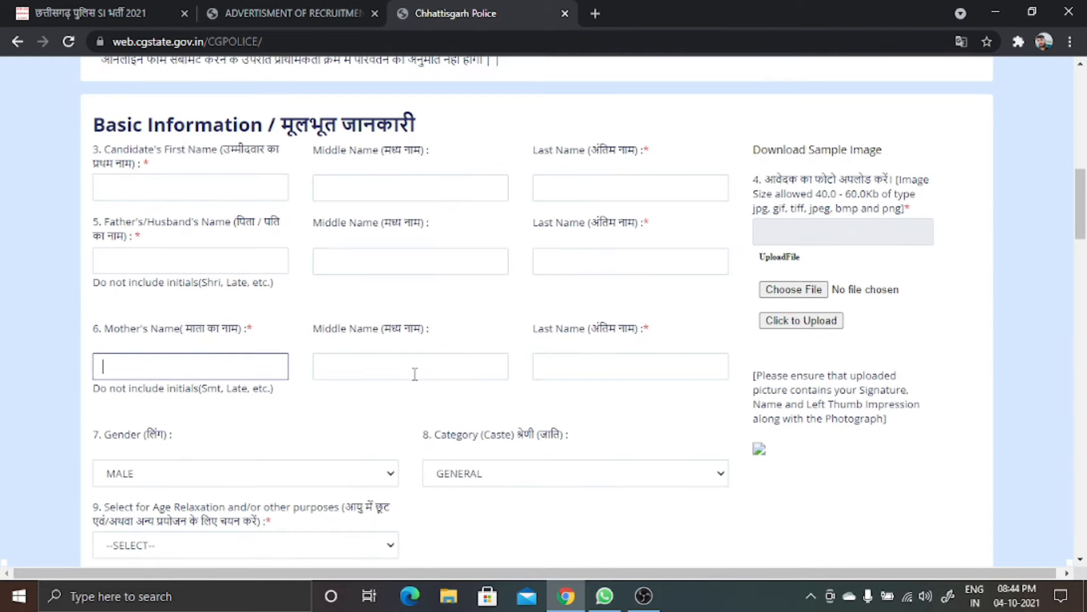
left_click(592, 372)
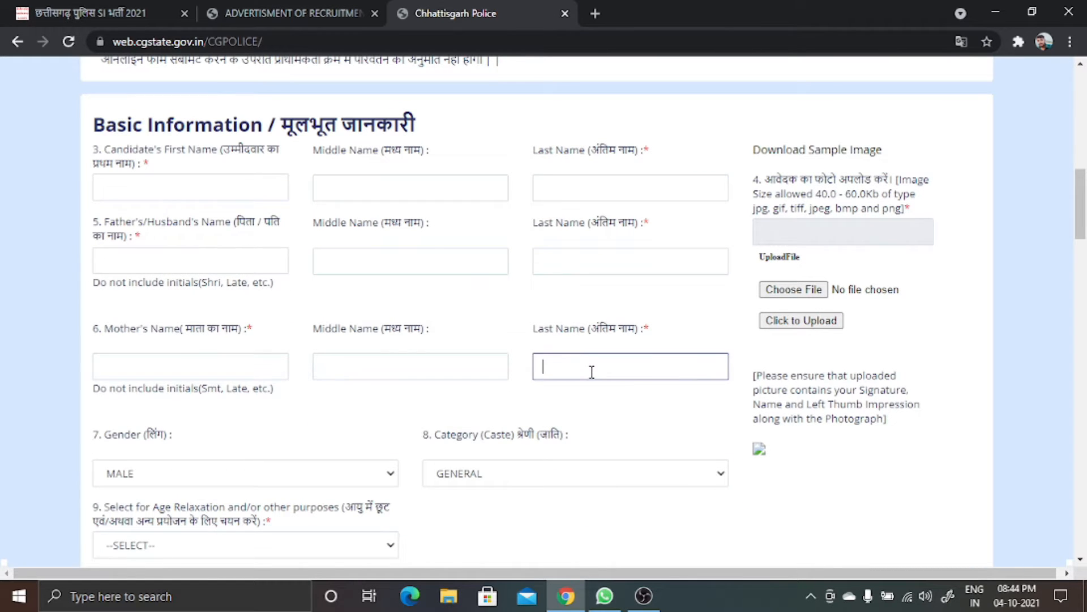
scroll(592, 371, "down", 1)
left_click(167, 400)
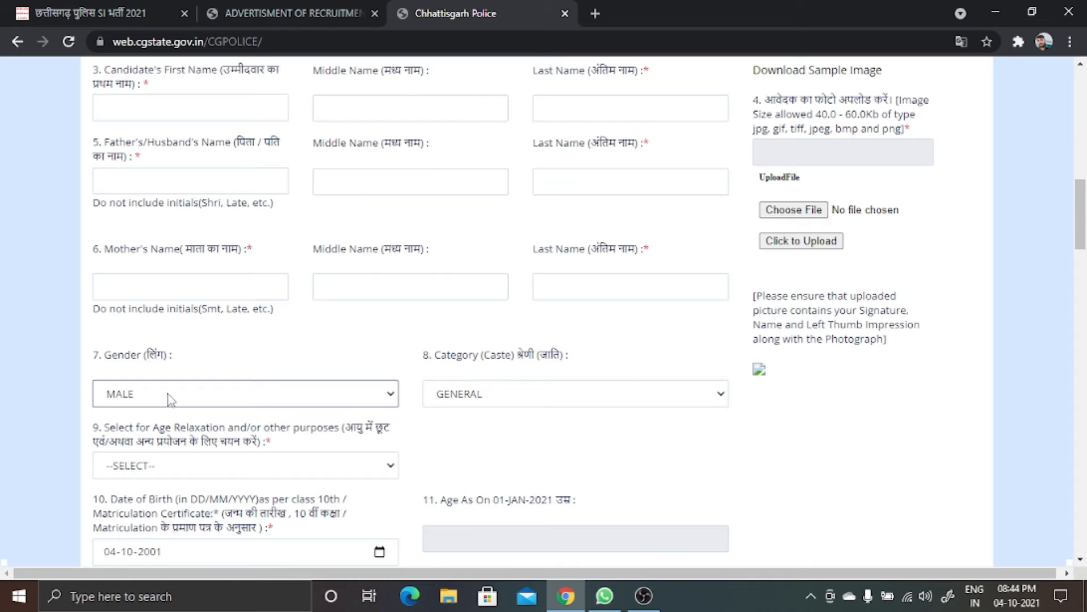
- Select MALE as the candidate's gender in the Basic Information section
scroll(168, 400, "down", 2)
left_click(189, 241)
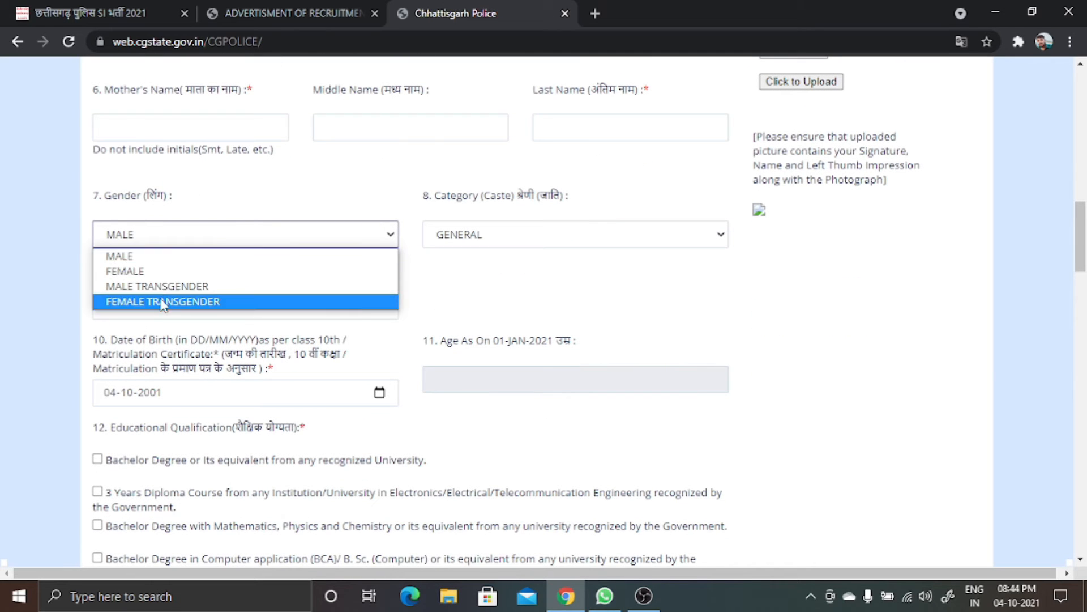
left_click(164, 256)
- Examine the options for category (caste) and for age relaxation without changing either selection
left_click(447, 241)
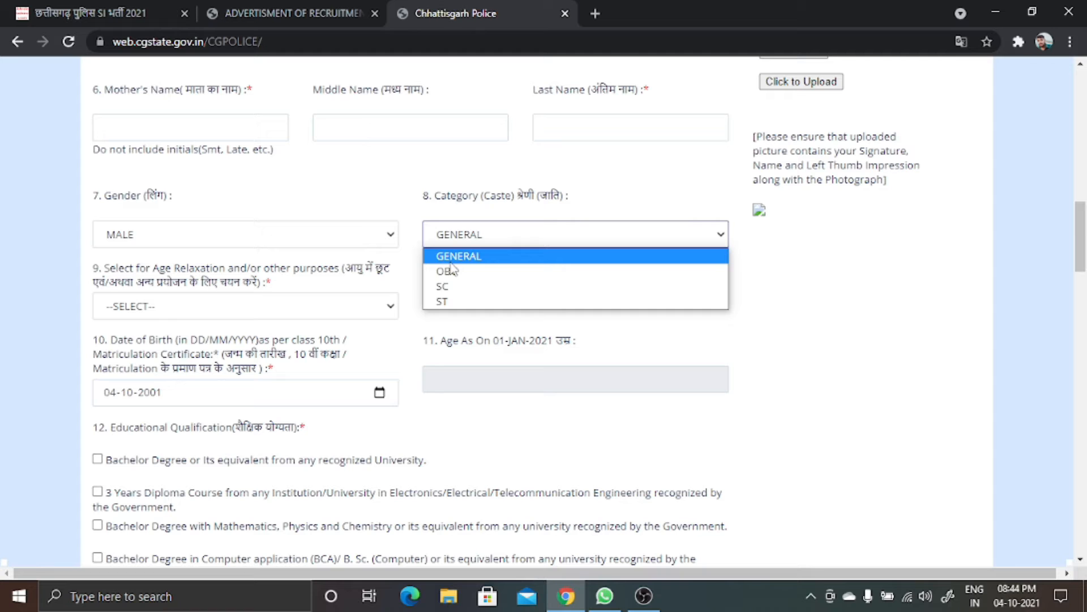
left_click(170, 290)
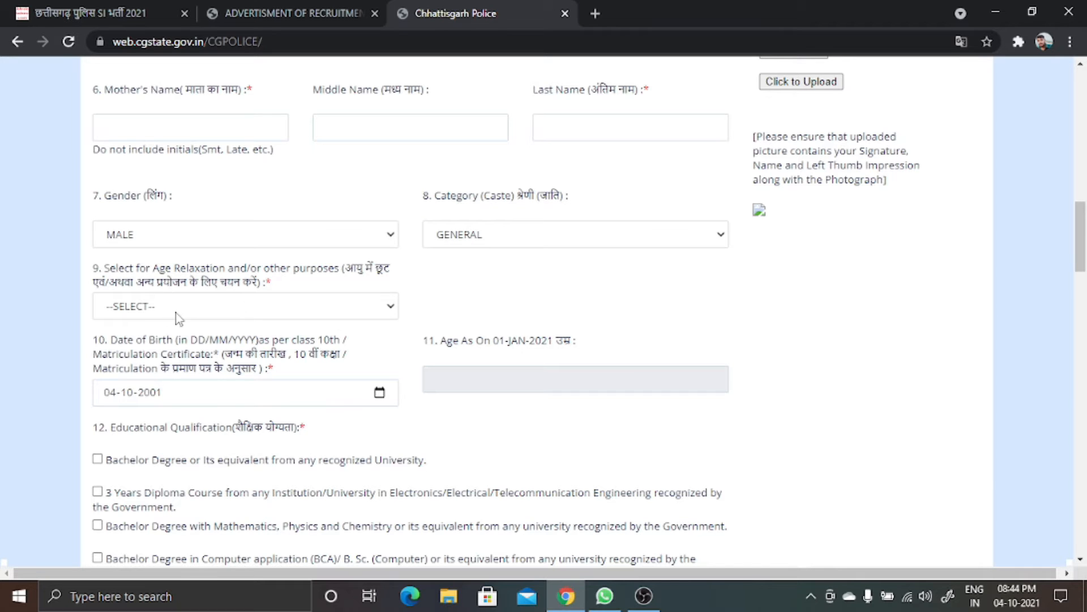
left_click(180, 315)
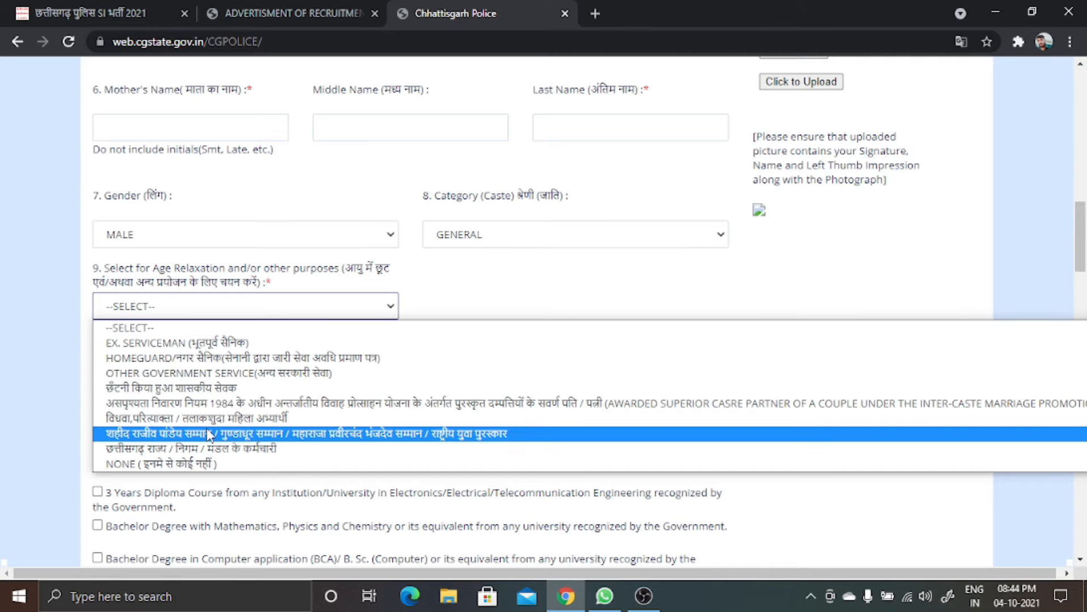
left_click(440, 301)
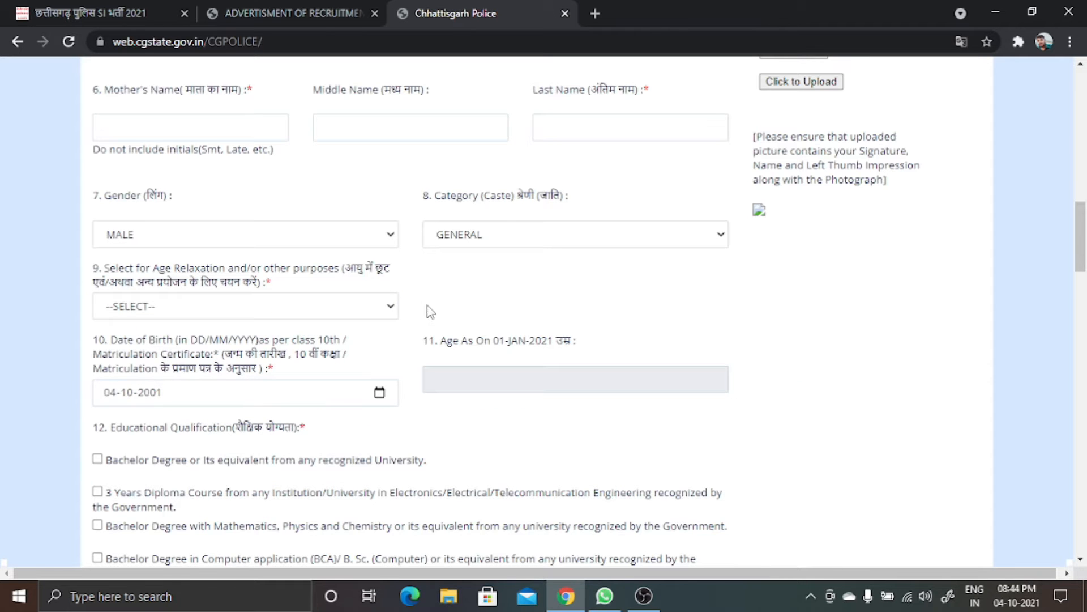
- Open the date of birth calendar and keep the preset date so the form calculates the age as on 01-JAN-2021
scroll(172, 394, "down", 1)
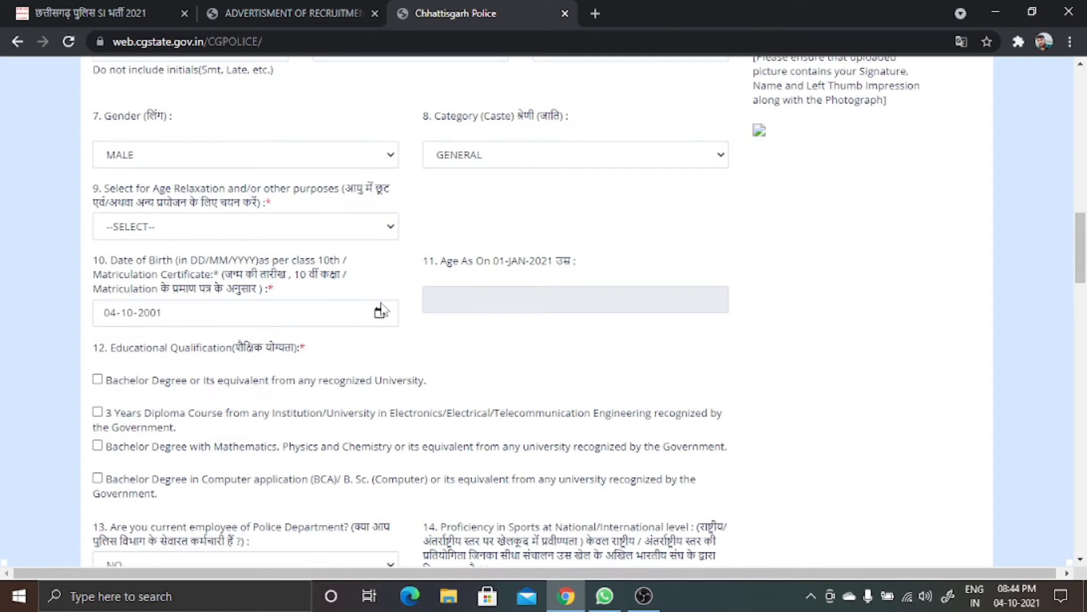
left_click(362, 324)
left_click(380, 313)
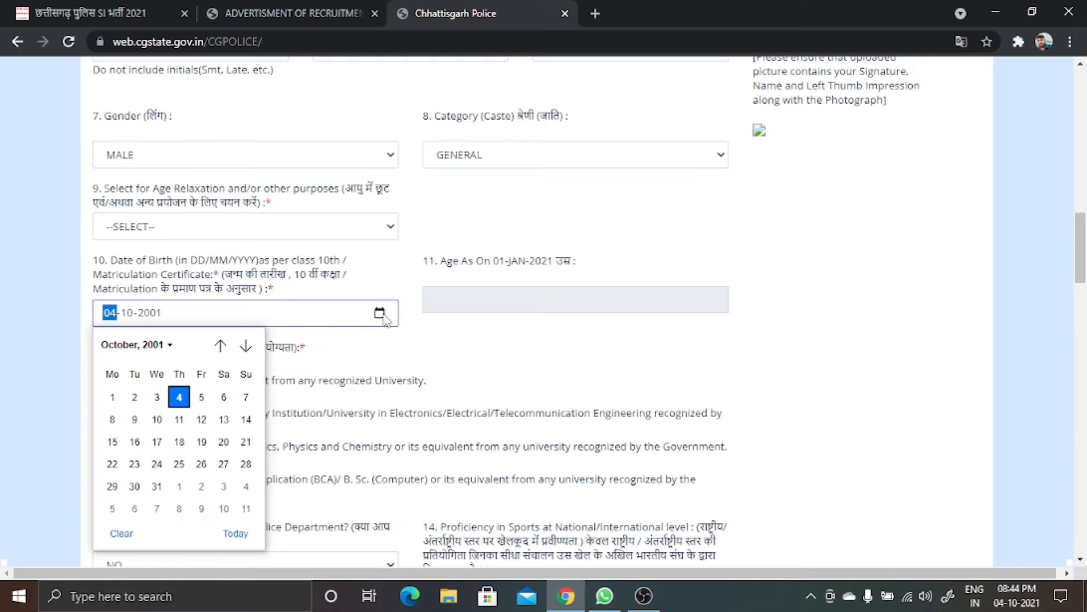
left_click(526, 277)
- Mark the educational qualification as Bachelor Degree or its equivalent from any recognized University
scroll(524, 280, "down", 1)
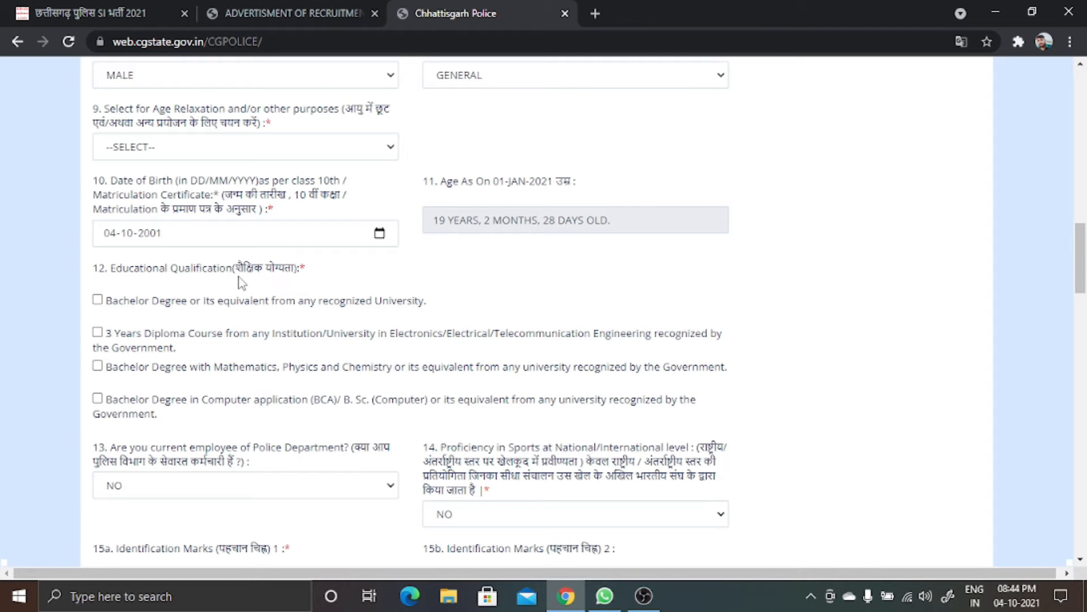
left_click(98, 300)
- Compare the selected posts and their priorities with the educational qualification options, and look over the remaining Basic Information fields
scroll(436, 283, "up", 10)
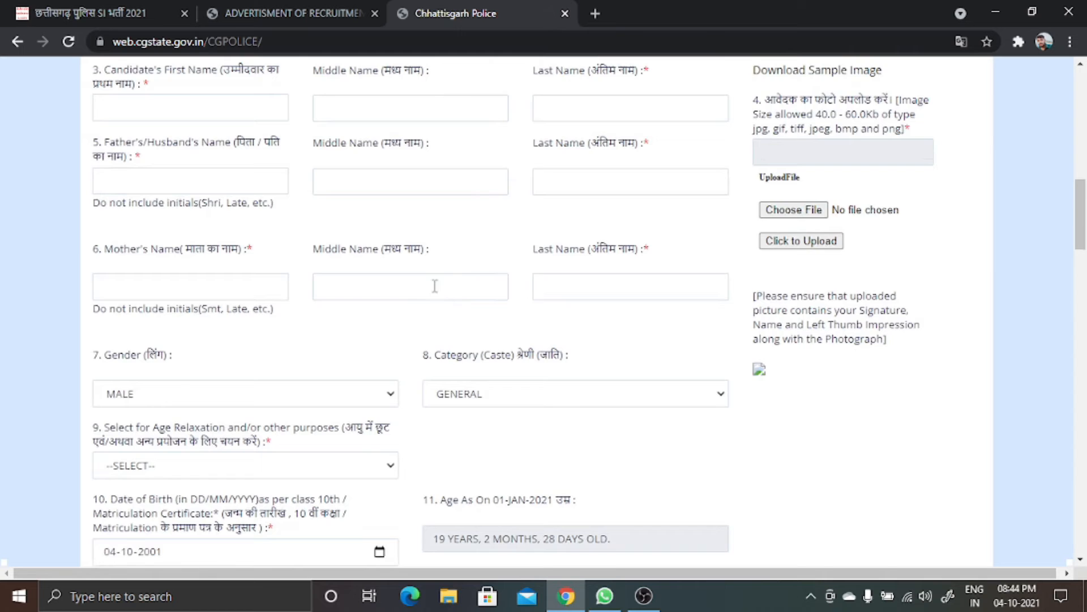
scroll(446, 272, "up", 5)
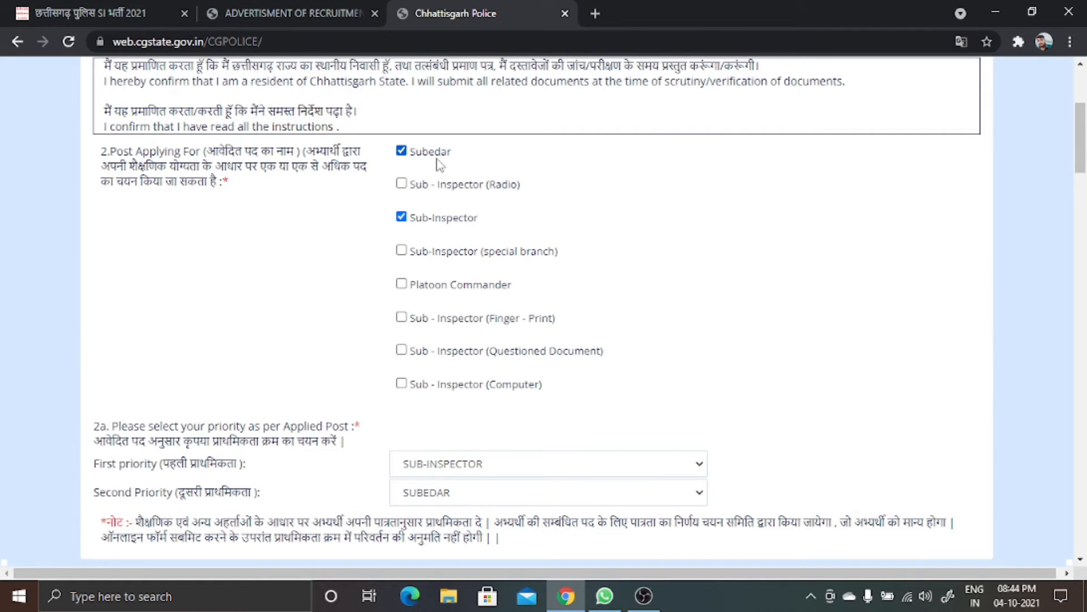
scroll(438, 232, "down", 15)
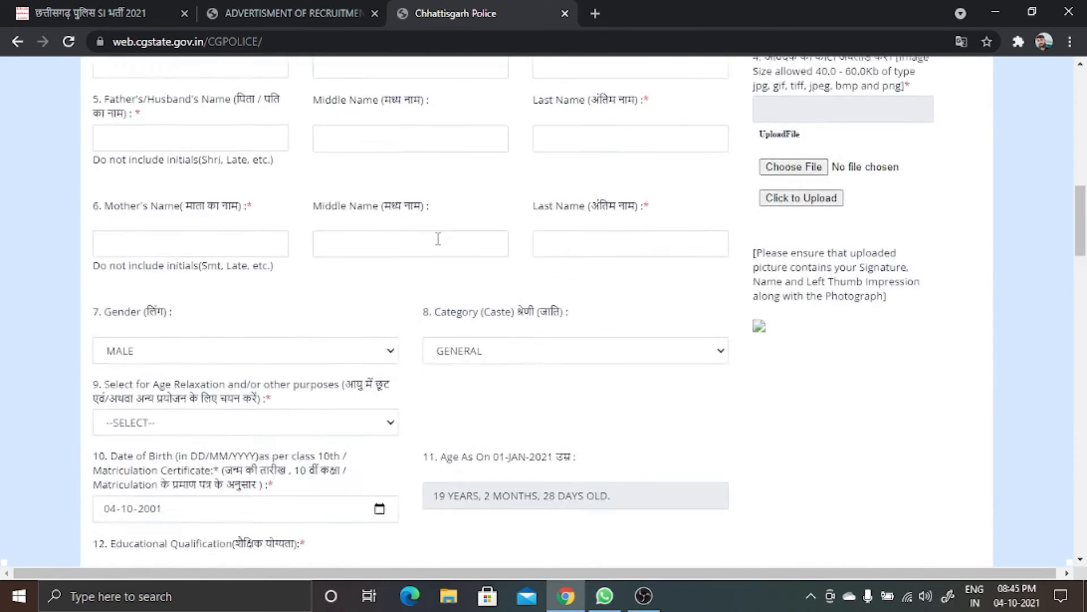
scroll(441, 246, "down", 4)
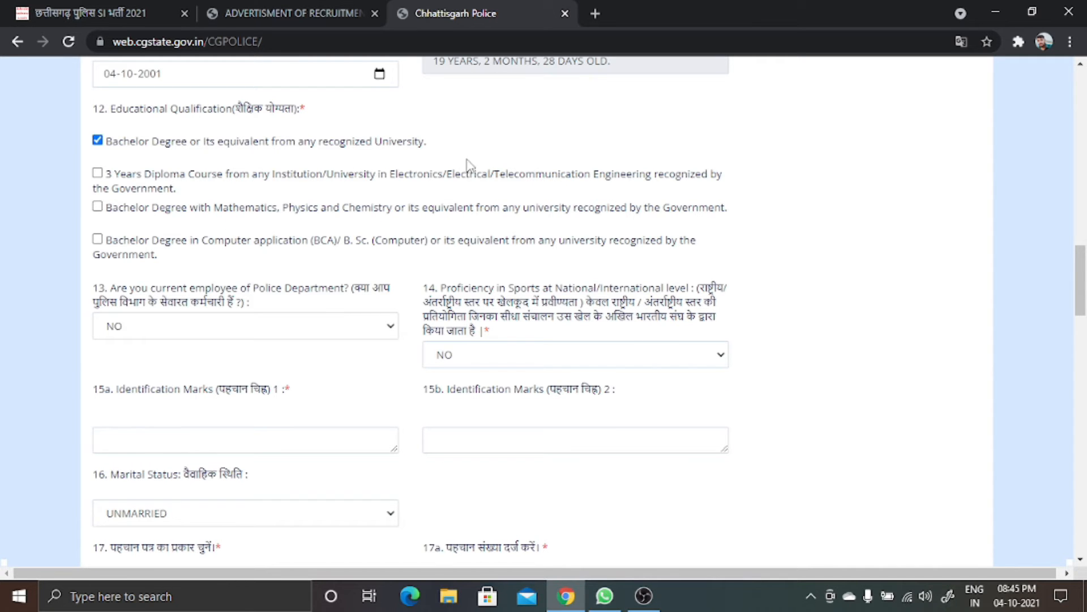
scroll(664, 339, "up", 15)
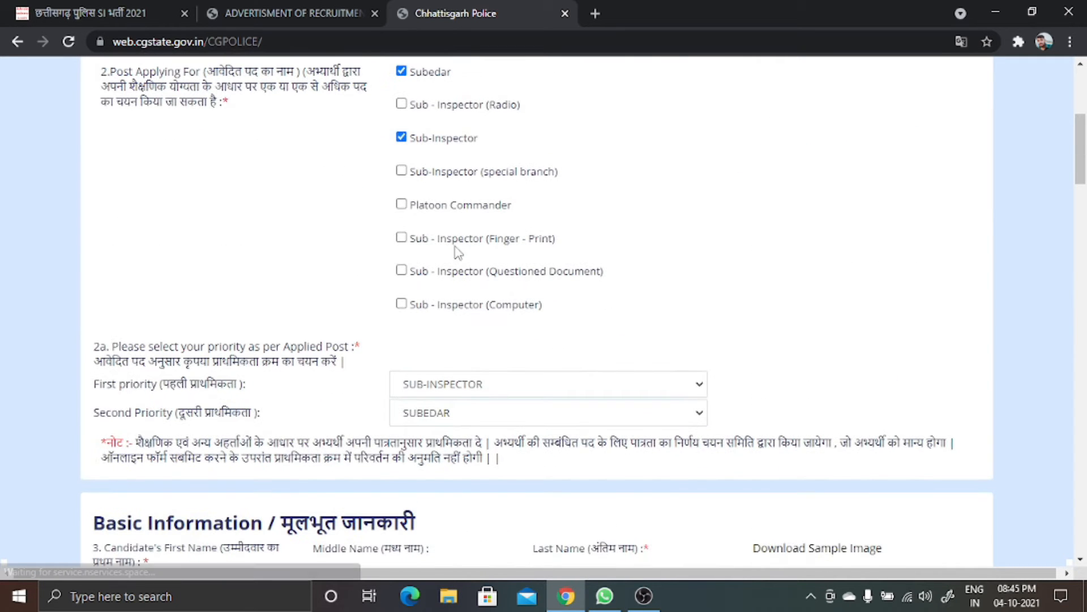
scroll(474, 276, "down", 18)
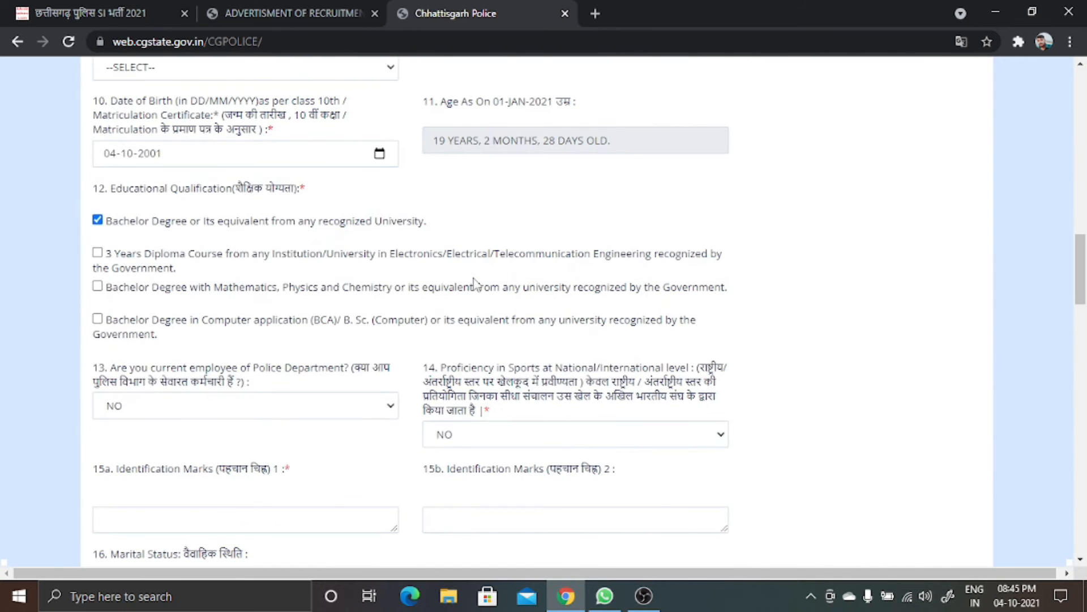
scroll(473, 278, "down", 4)
scroll(474, 278, "up", 12)
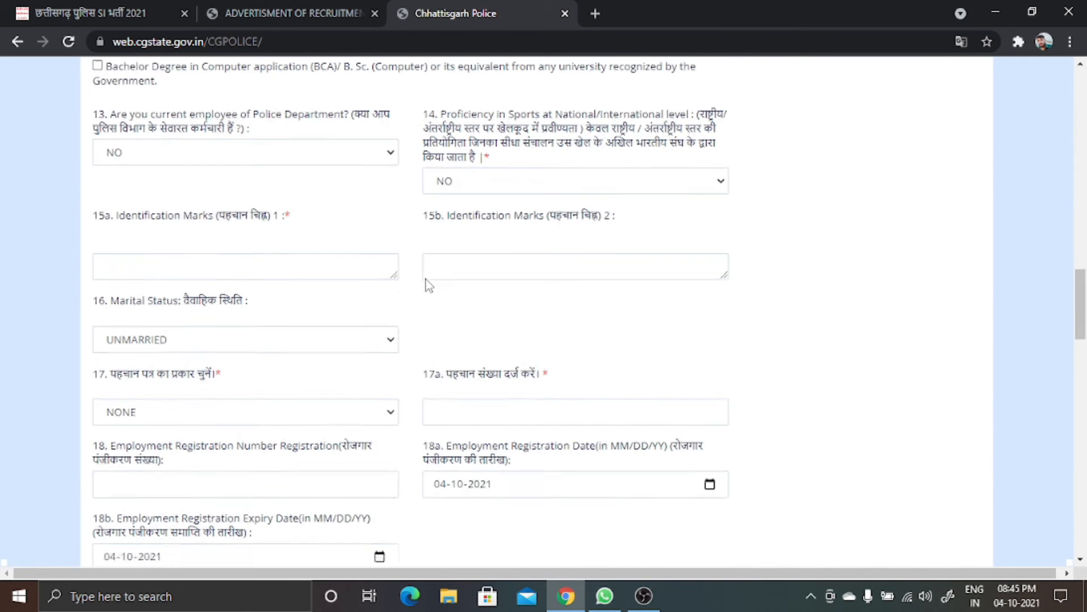
scroll(428, 285, "down", 5)
scroll(356, 304, "up", 9)
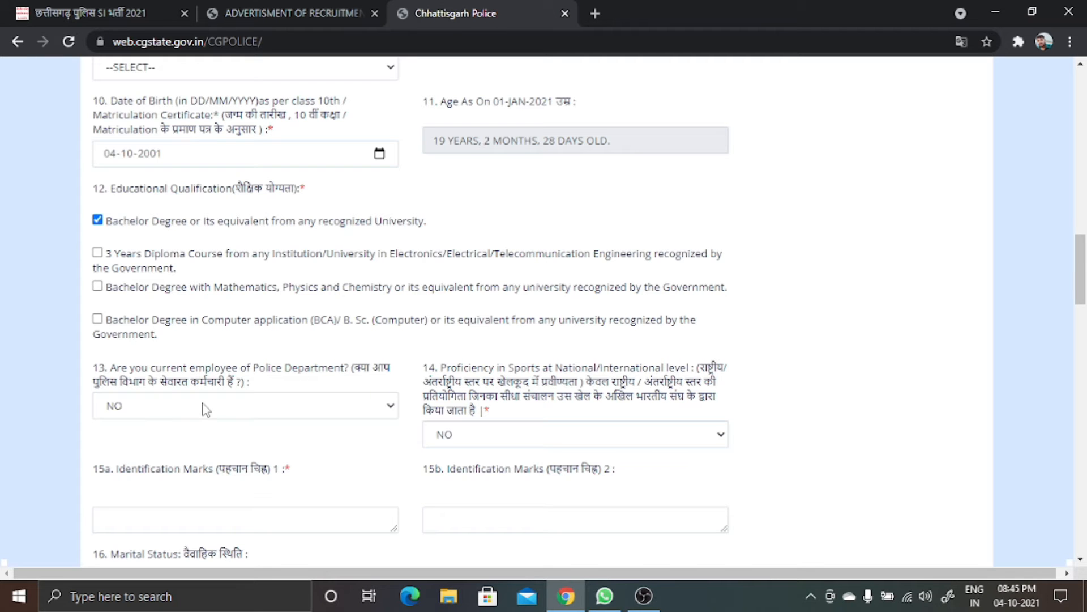
- Examine the police department employee, sports proficiency and identification marks fields
scroll(257, 351, "down", 1)
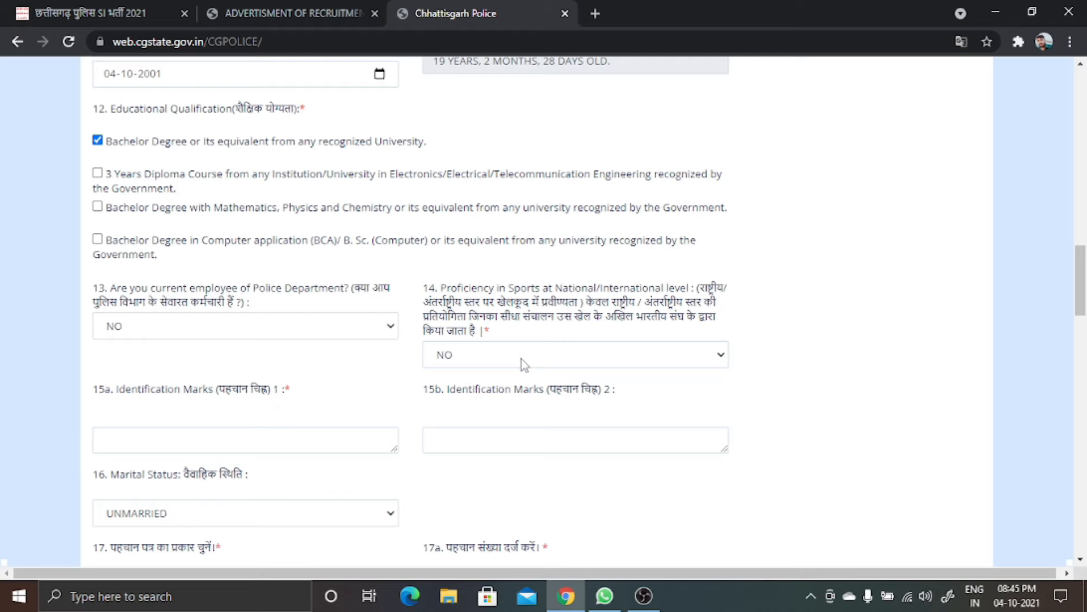
scroll(341, 370, "down", 1)
left_click(251, 360)
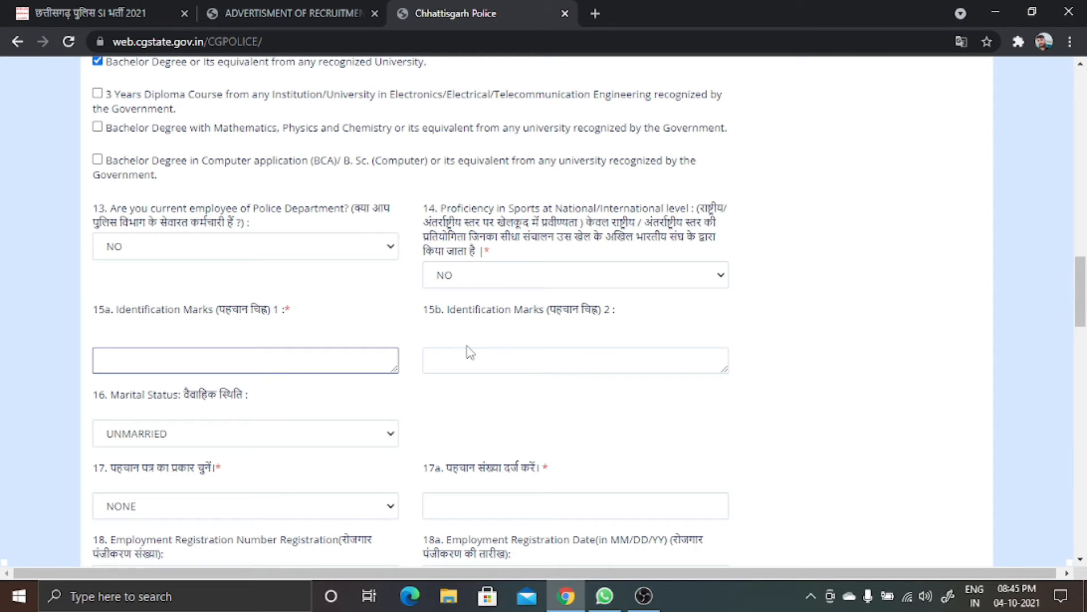
scroll(272, 410, "down", 1)
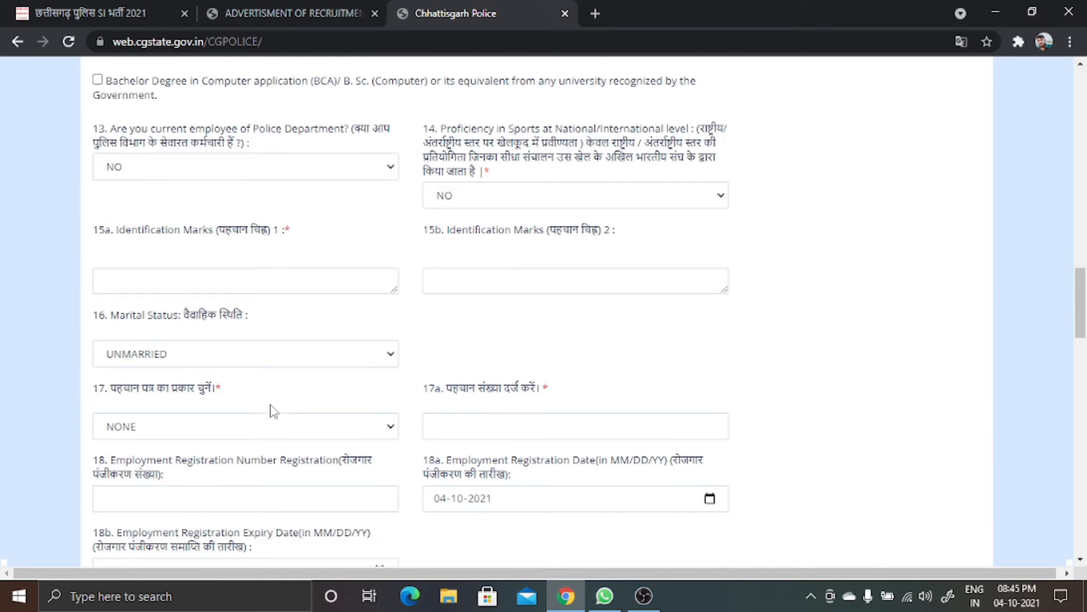
- Select UNMARRIED as the marital status and examine the available identity card types, leaving the type at NONE
left_click(185, 351)
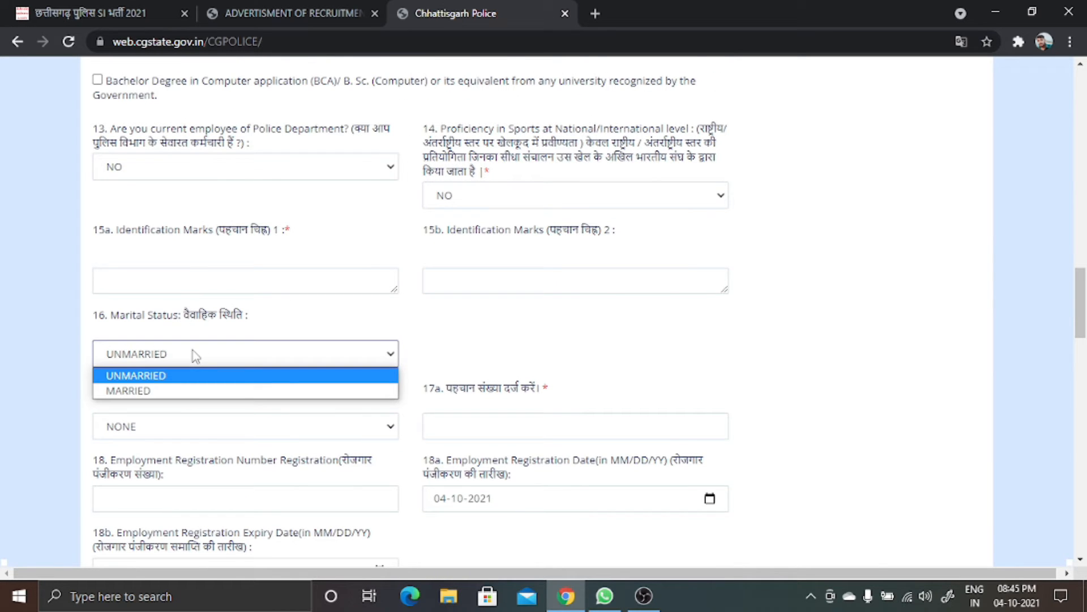
left_click(343, 375)
scroll(342, 376, "down", 1)
left_click(202, 352)
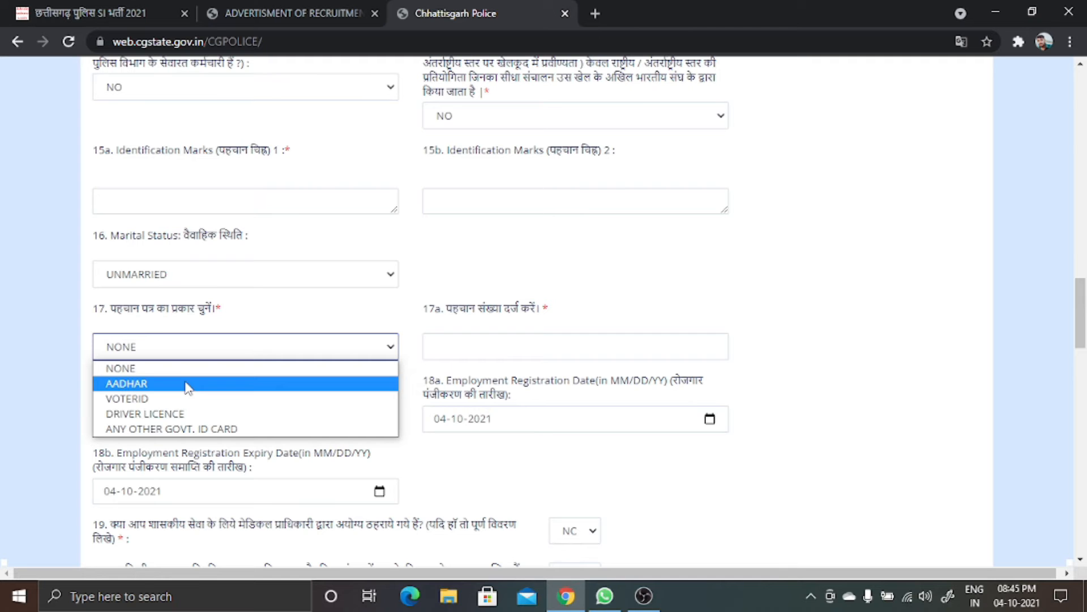
left_click(286, 331)
scroll(280, 328, "down", 1)
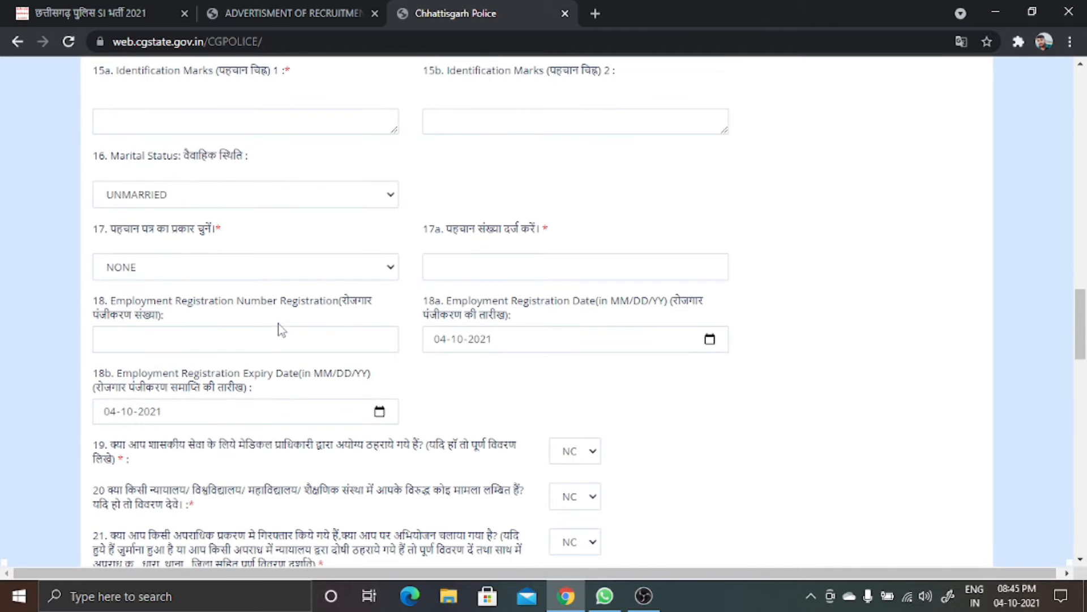
- Examine the employment registration number, registration date and expiry date fields
left_click(162, 346)
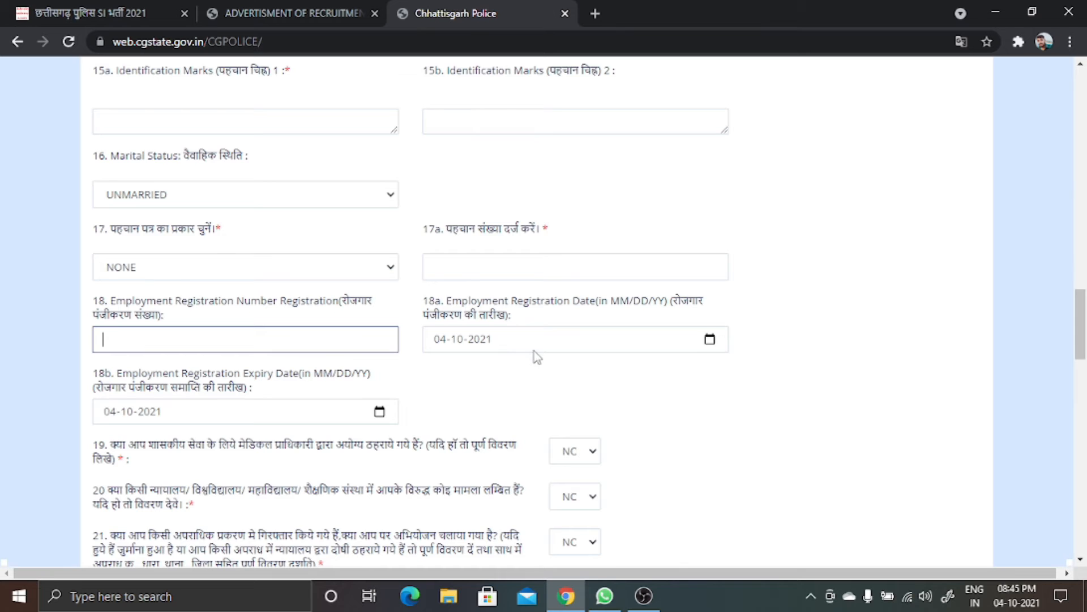
scroll(333, 365, "down", 1)
scroll(333, 364, "down", 1)
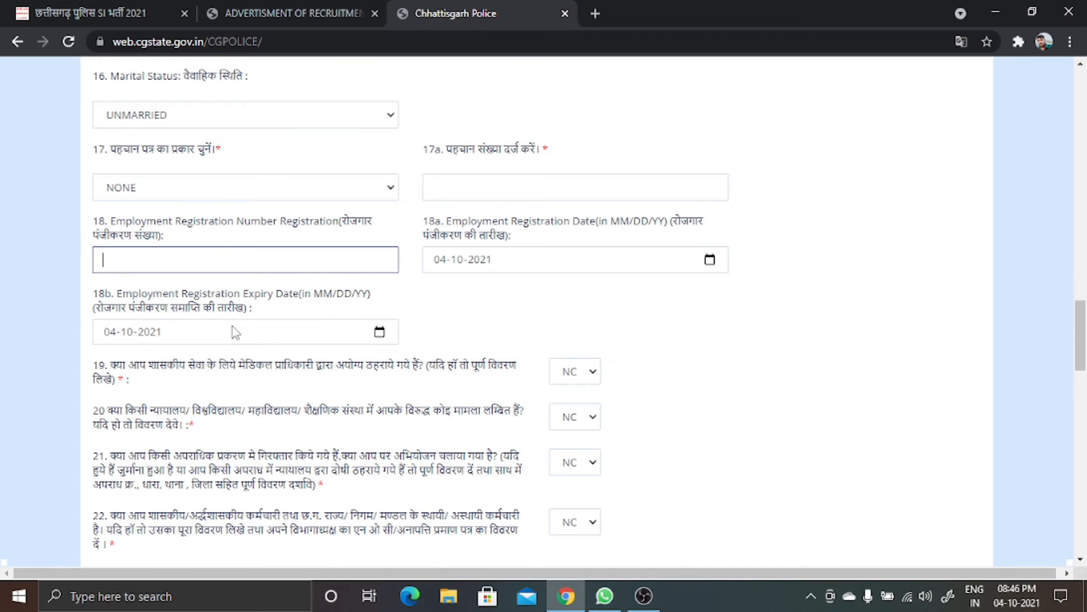
- Examine the answer options for question 19 about being declared medically unfit for government service, keeping NO
scroll(235, 332, "down", 1)
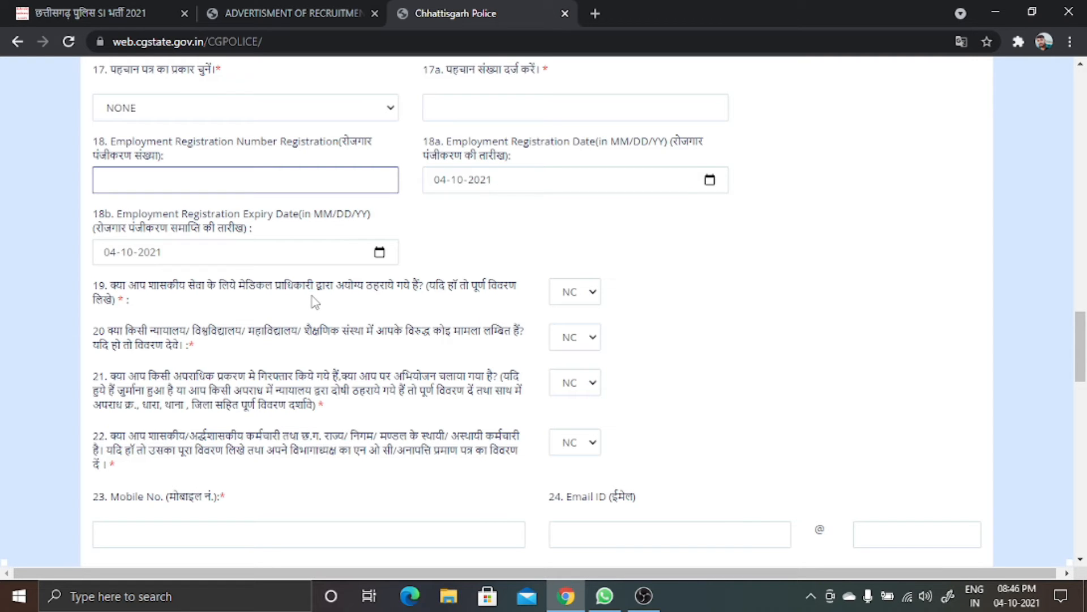
left_click(575, 295)
left_click(575, 294)
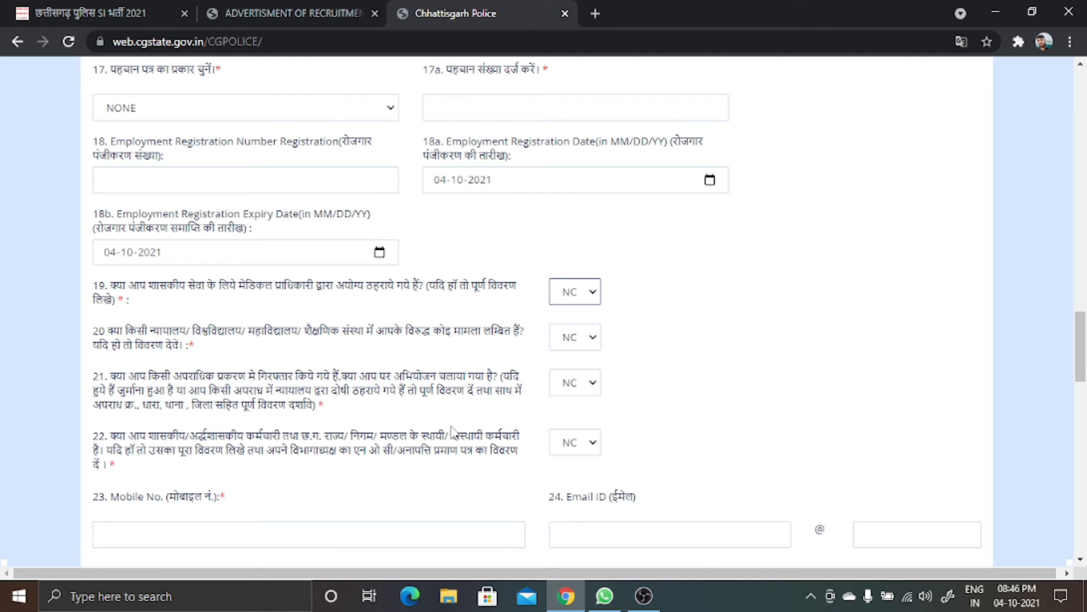
- Examine the mobile number field and the two parts of the email ID field before and after the @ sign
scroll(454, 426, "down", 1)
left_click(229, 453)
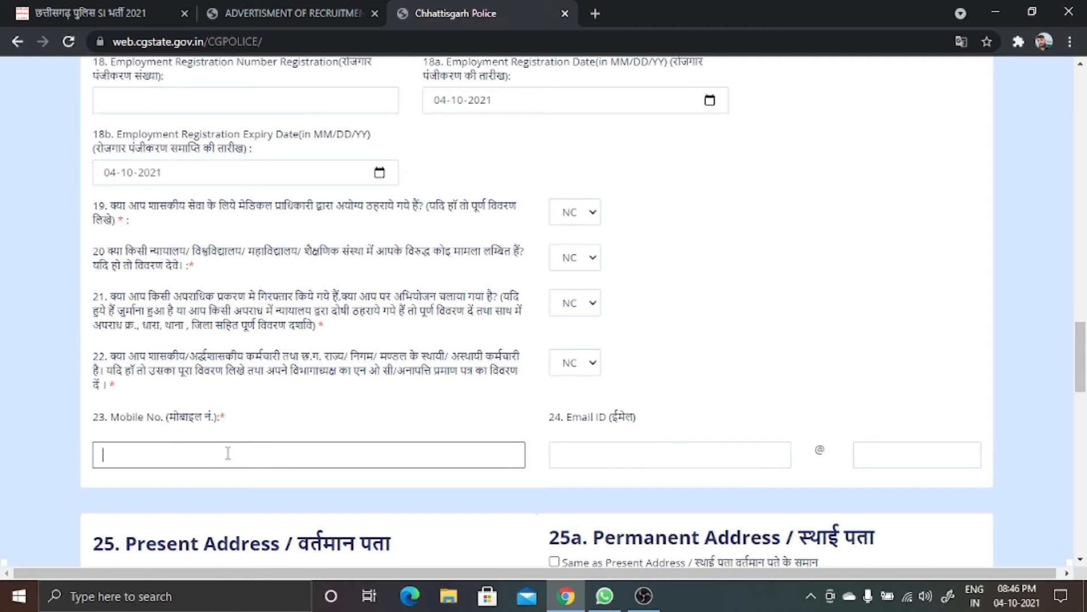
left_click(601, 459)
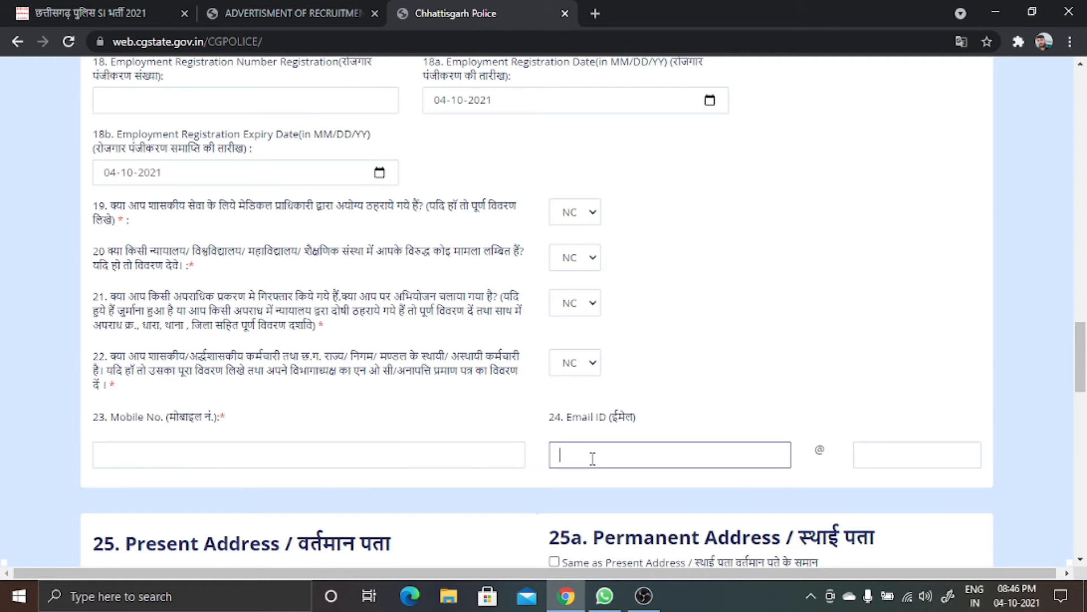
left_click(865, 456)
scroll(789, 416, "down", 2)
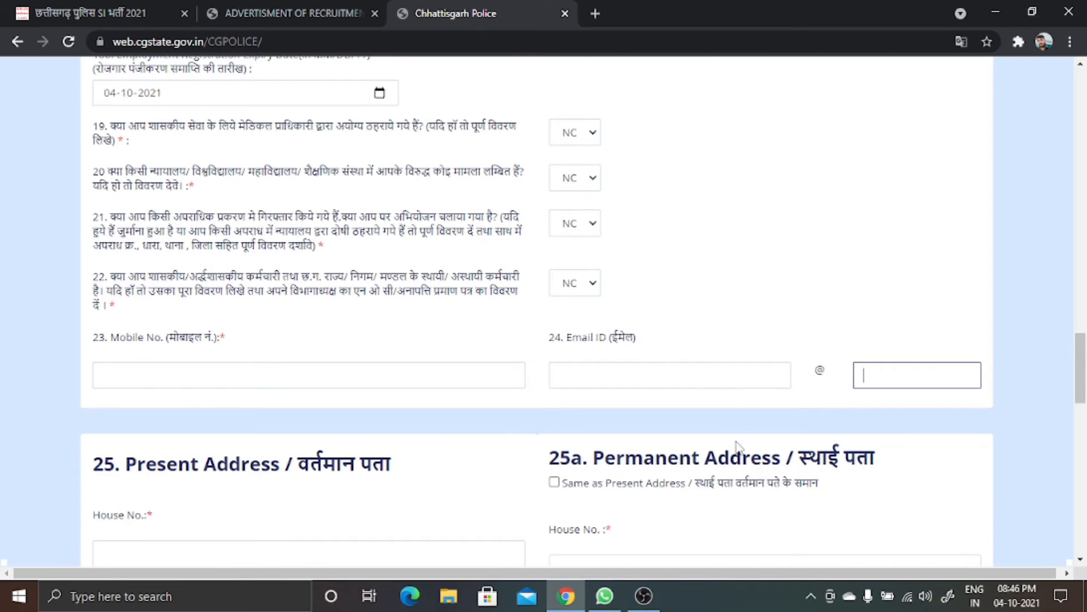
left_click(628, 291)
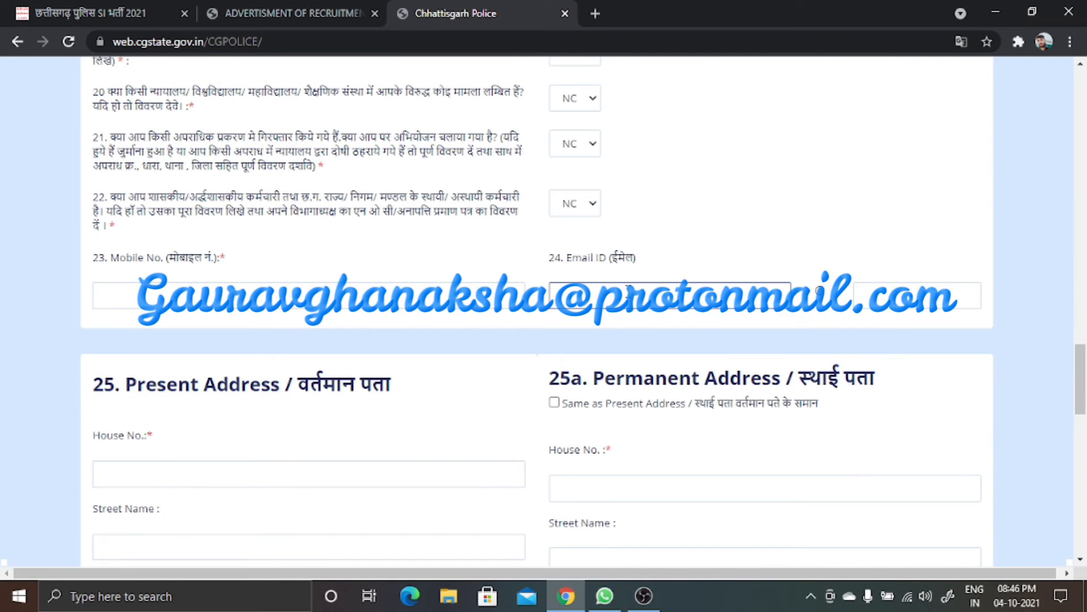
left_click(941, 302)
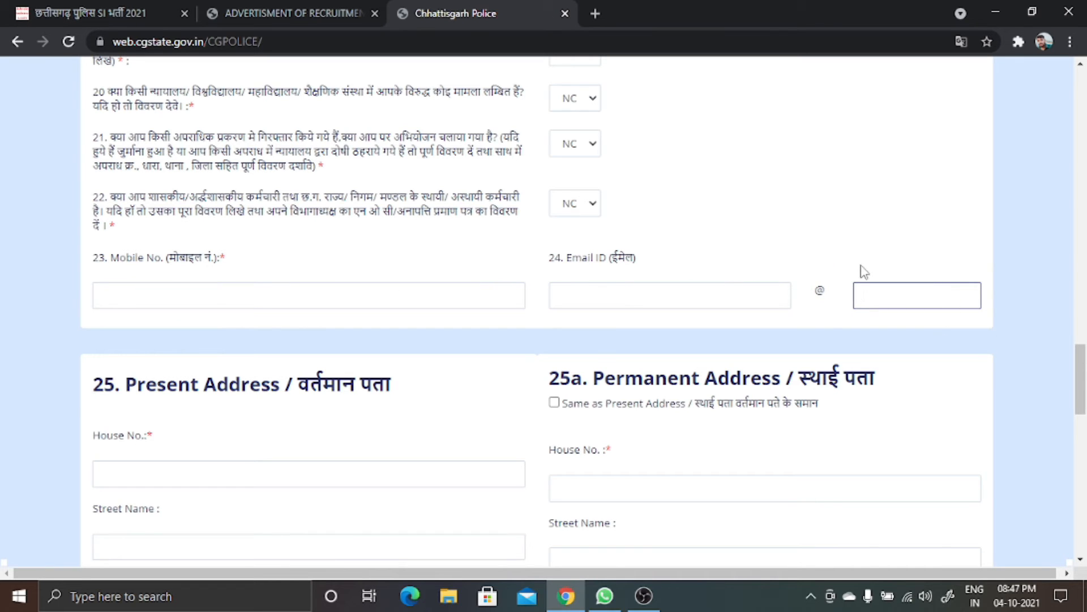
left_click(819, 288)
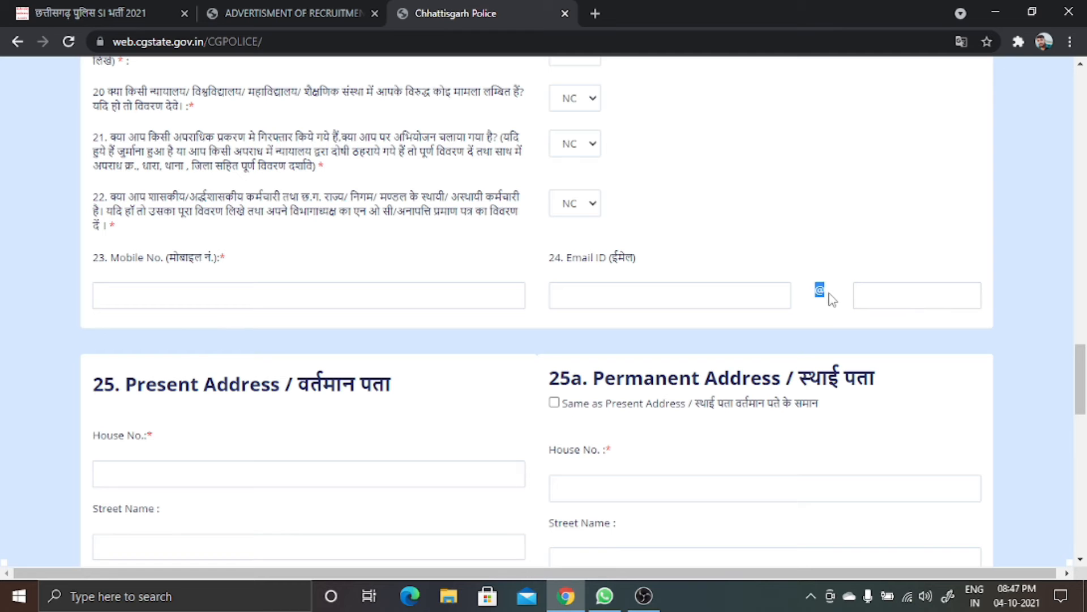
left_click(866, 290)
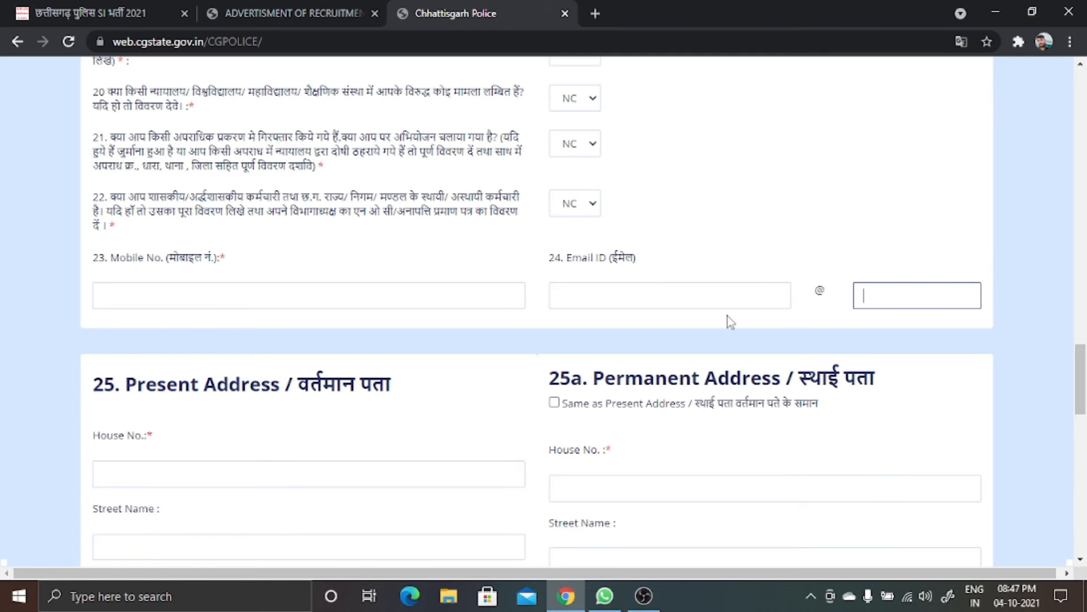
- Examine the house number, street name and village/ward fields of the present and permanent address sections
scroll(730, 314, "down", 1)
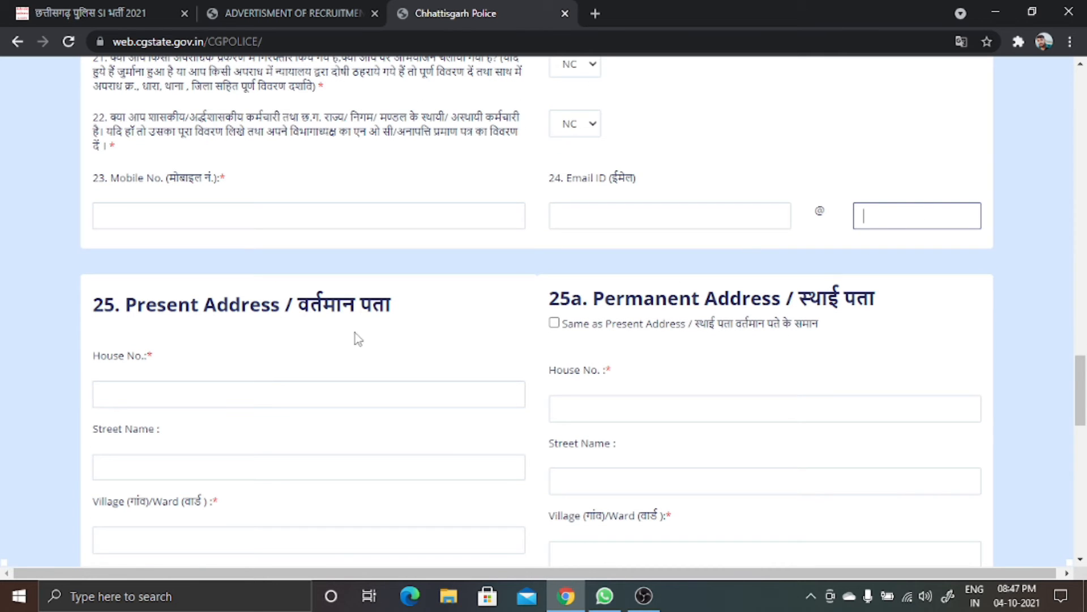
scroll(304, 312, "down", 2)
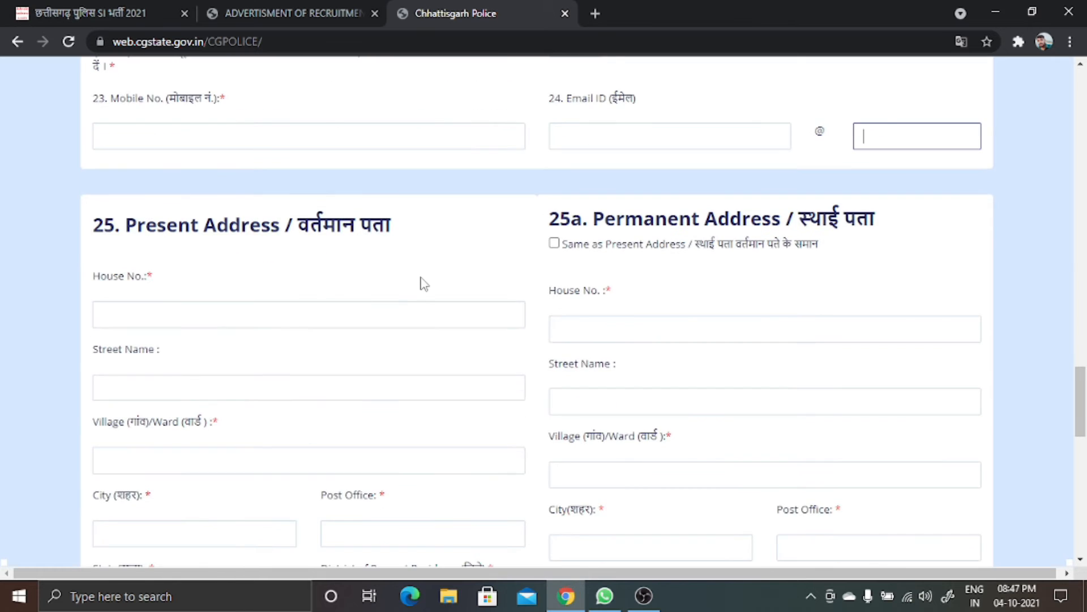
left_click(177, 237)
left_click(698, 258)
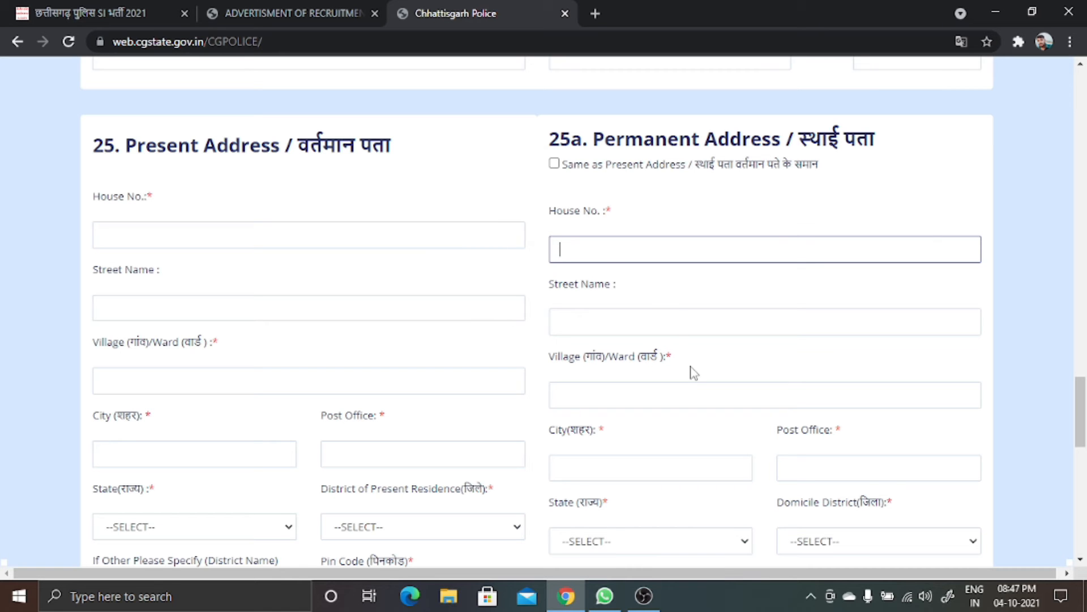
left_click(171, 307)
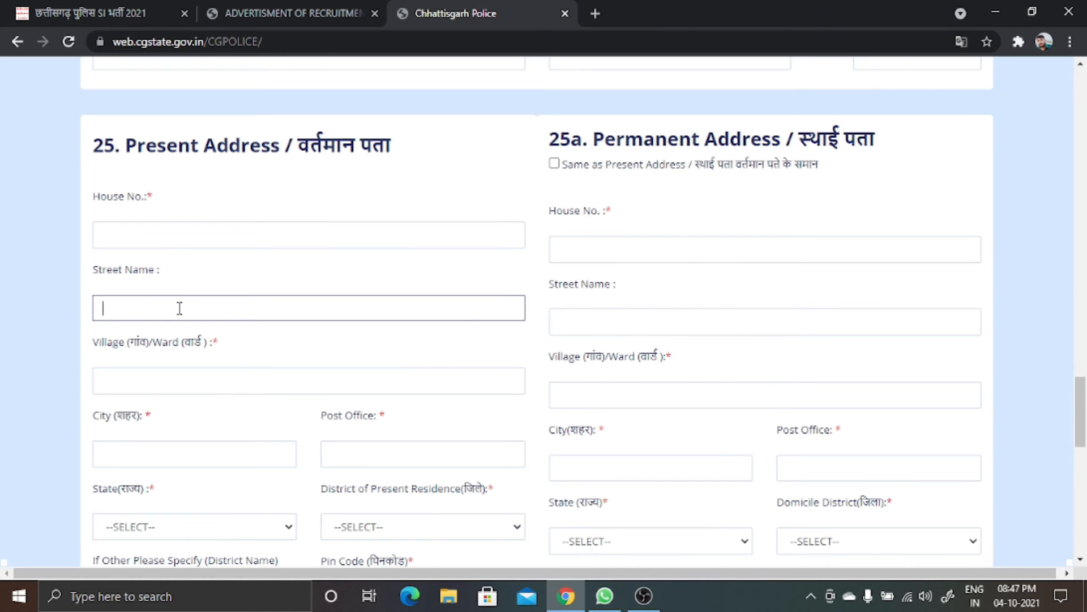
scroll(177, 307, "down", 2)
left_click(177, 306)
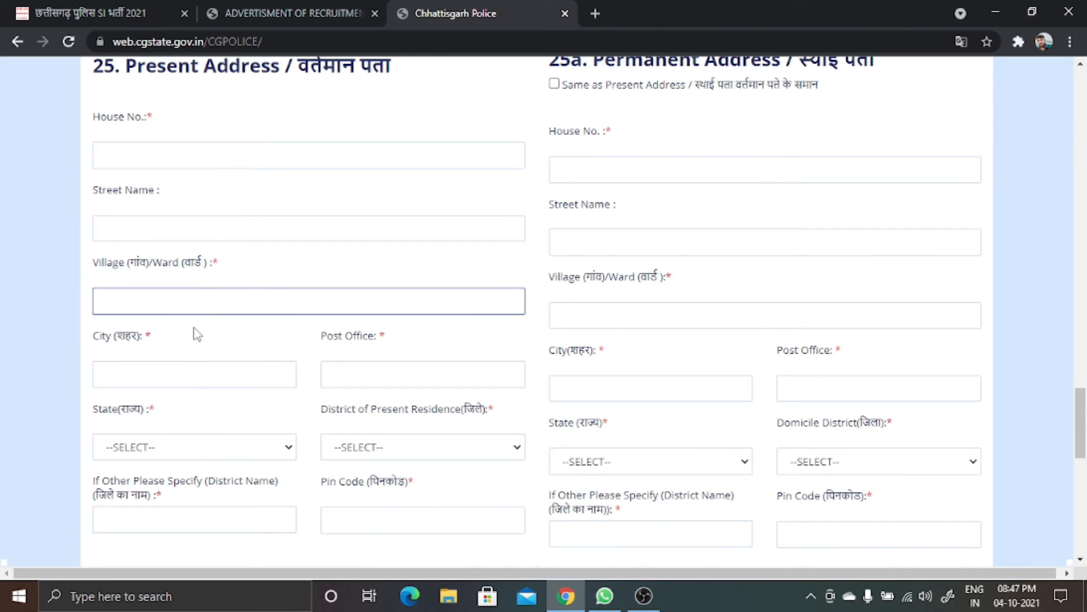
- Examine the present address's city and post office fields and its list of states, leaving the state unselected
scroll(205, 332, "down", 2)
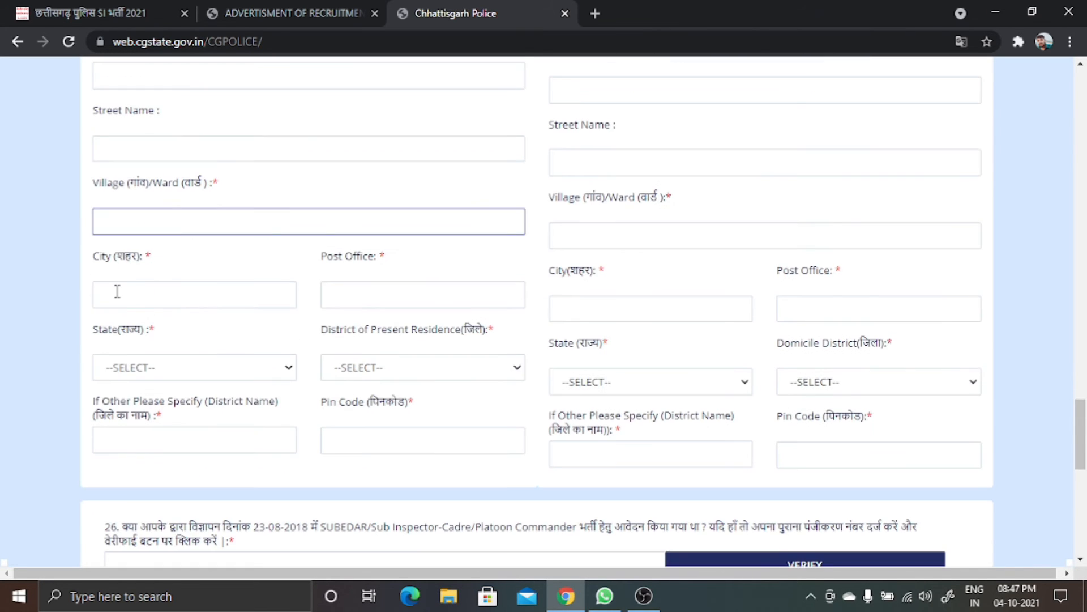
left_click(362, 298)
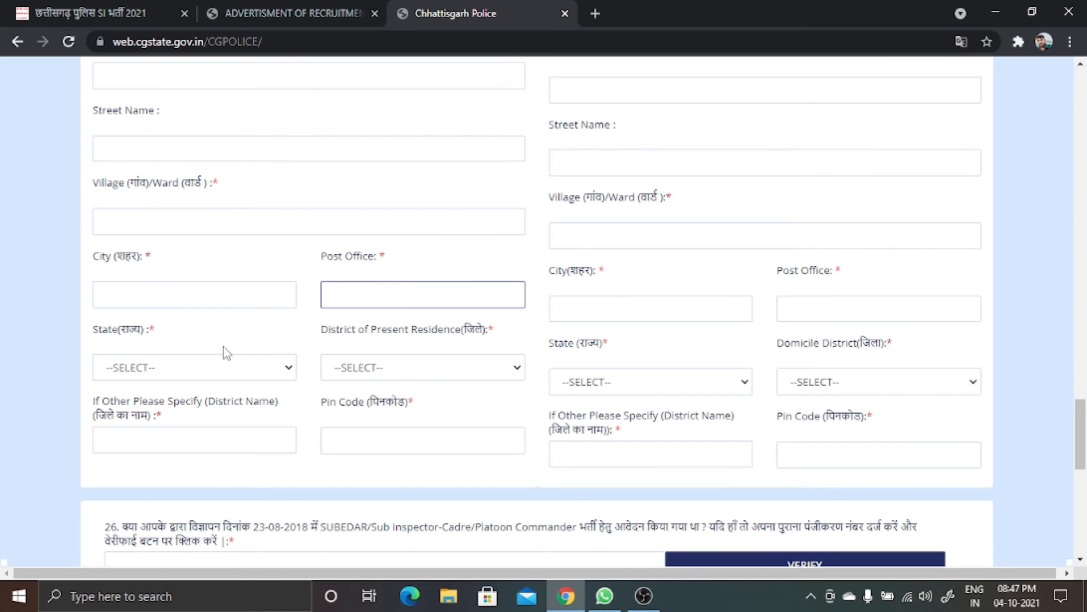
left_click(186, 372)
scroll(141, 269, "down", 5)
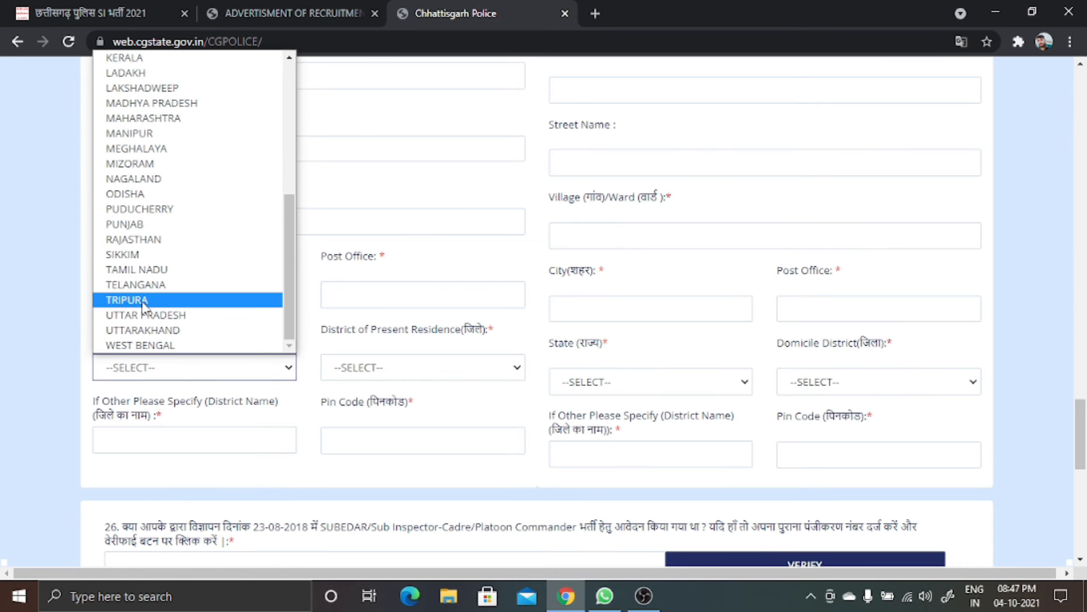
left_click(408, 339)
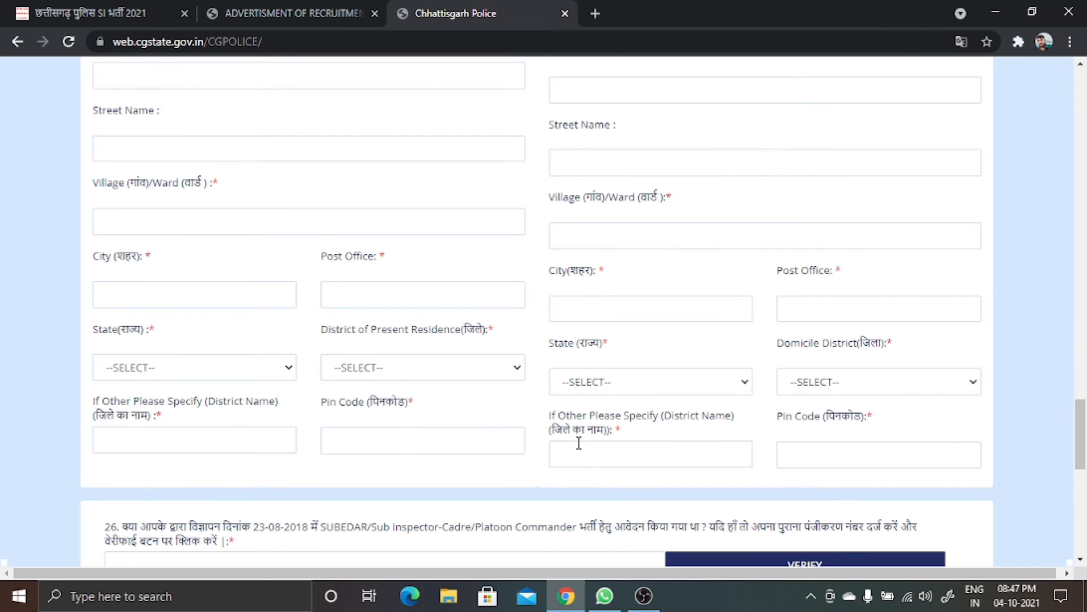
- Examine question 26's old registration number field, and agree to the declaration above the payment and captcha fields
scroll(632, 376, "down", 3)
left_click(256, 399)
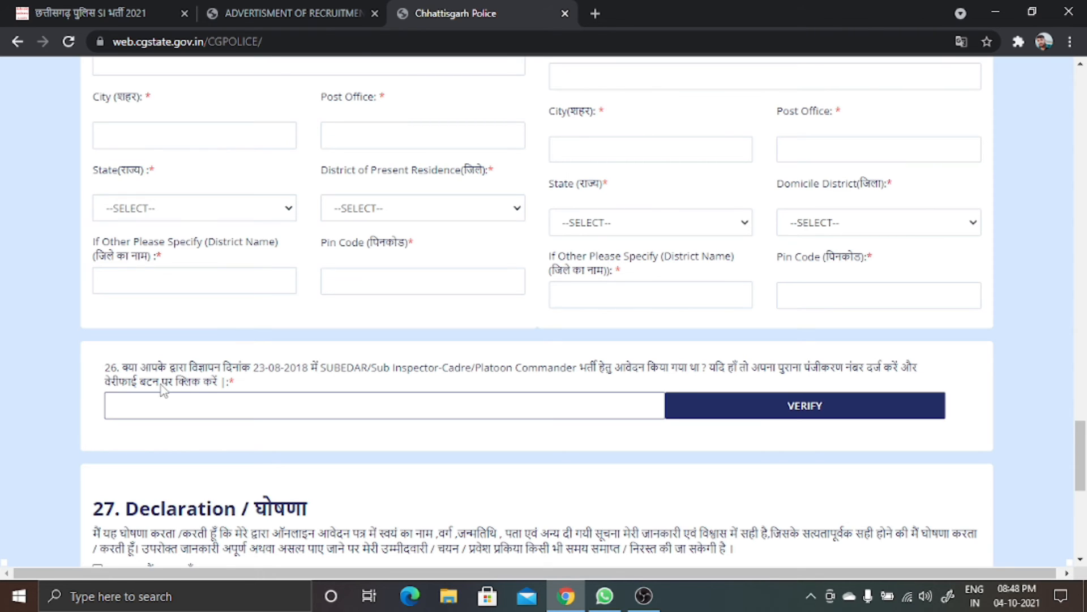
scroll(194, 407, "down", 4)
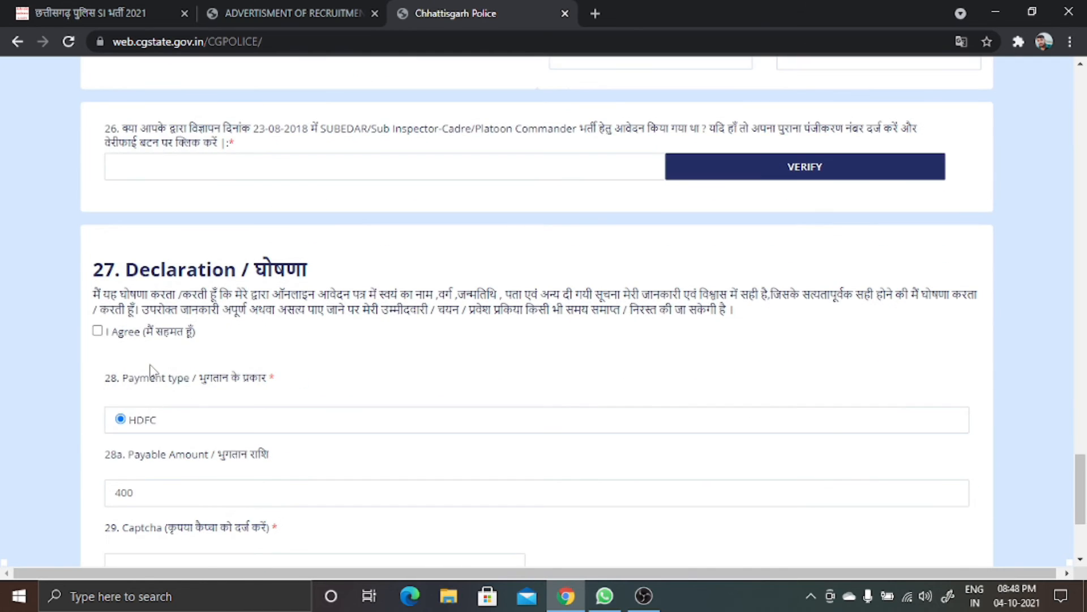
scroll(150, 370, "down", 1)
left_click(97, 251)
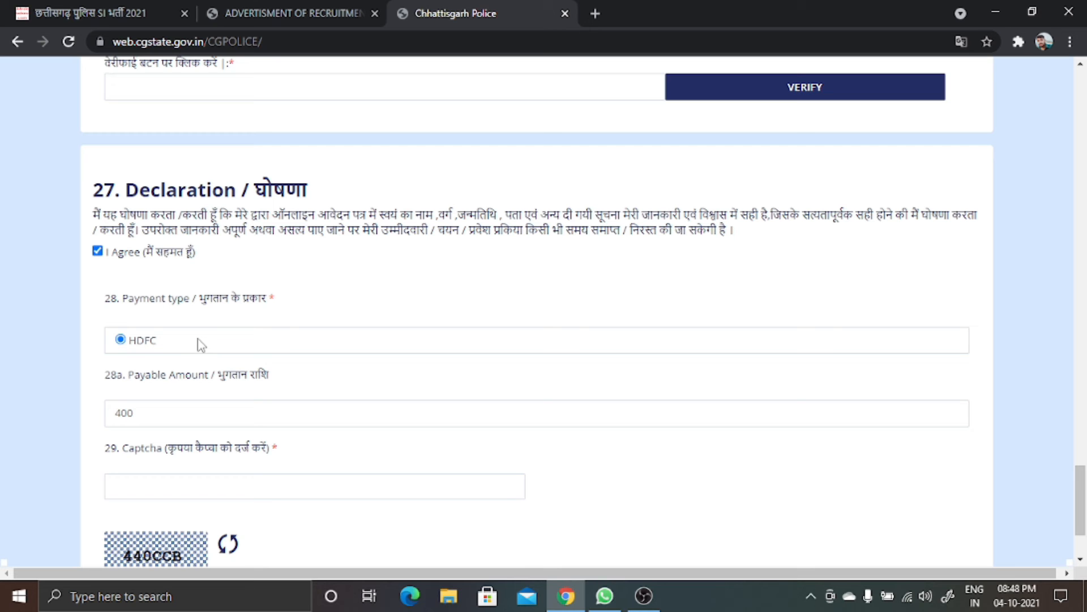
scroll(132, 417, "down", 1)
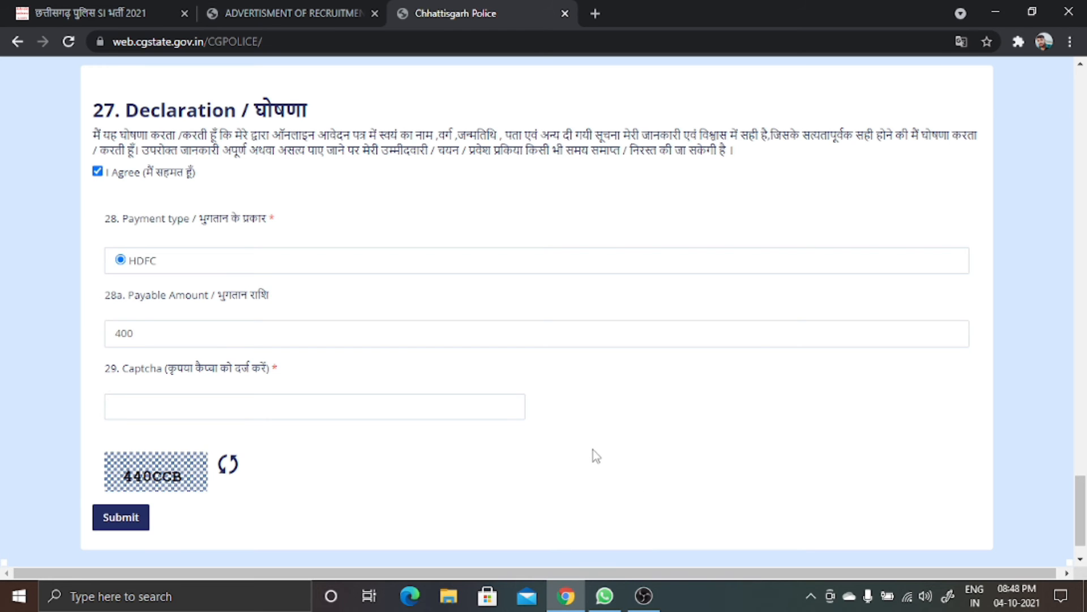
- Open the sample image for the applicant's photo upload and examine its layout enlarged, closing the pop-up advertising page
scroll(593, 450, "up", 20)
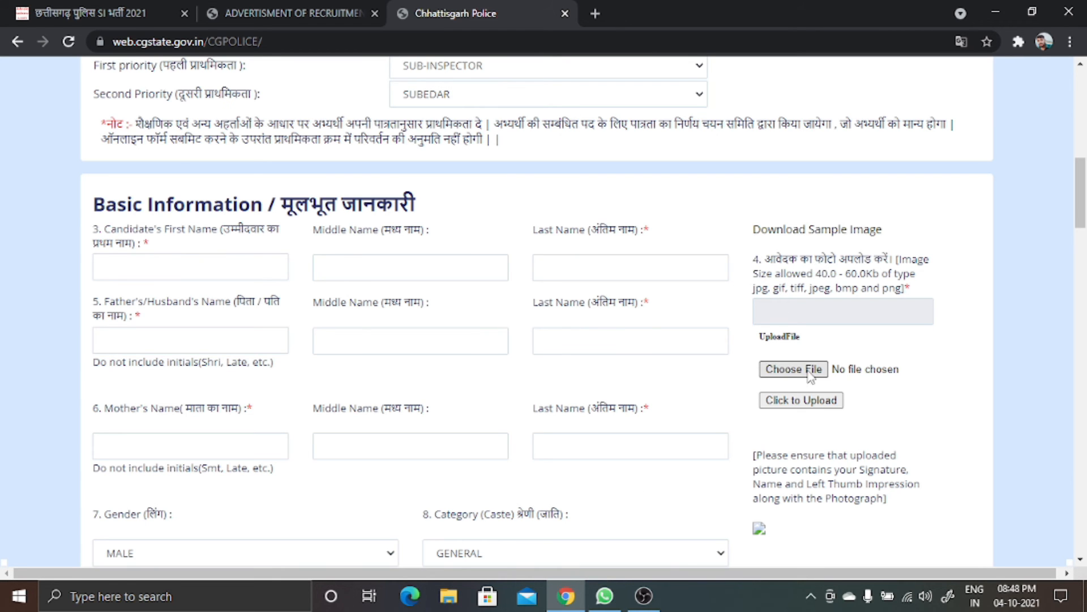
scroll(799, 314, "down", 1)
scroll(799, 315, "up", 1)
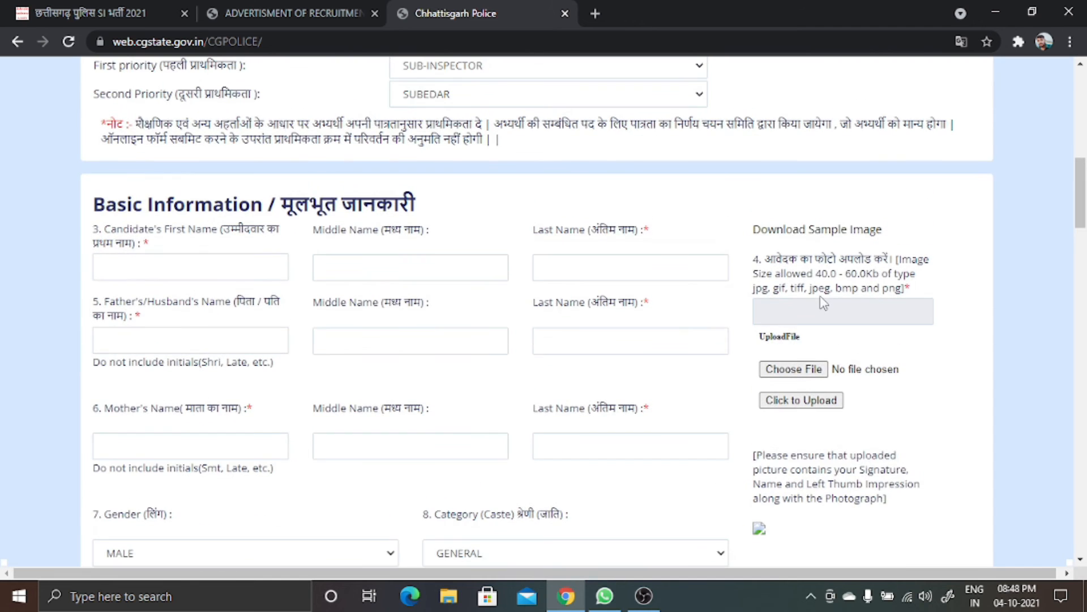
left_click(825, 230)
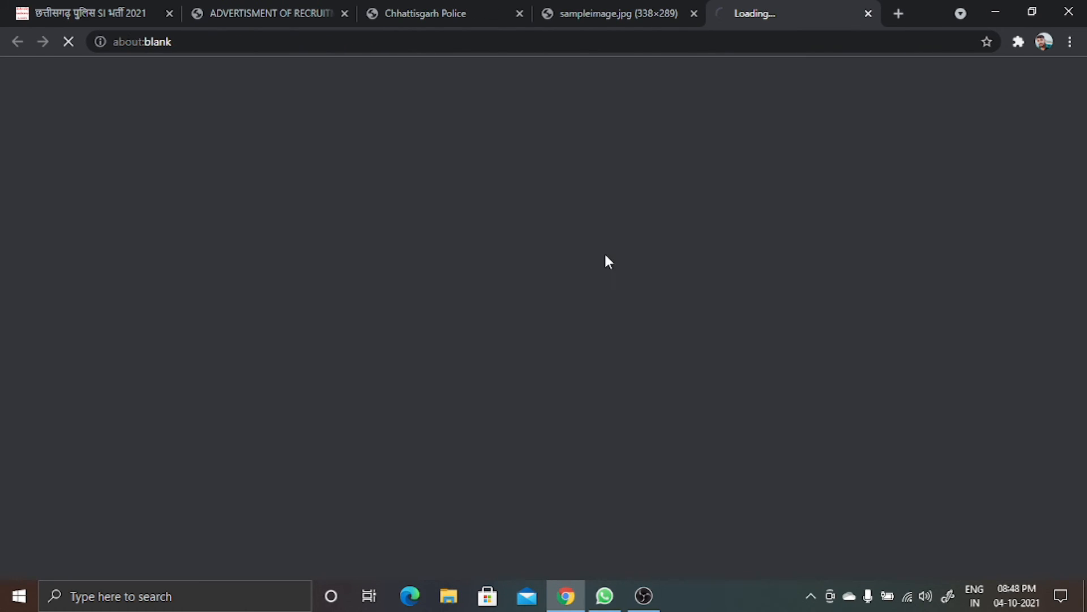
left_click(631, 12)
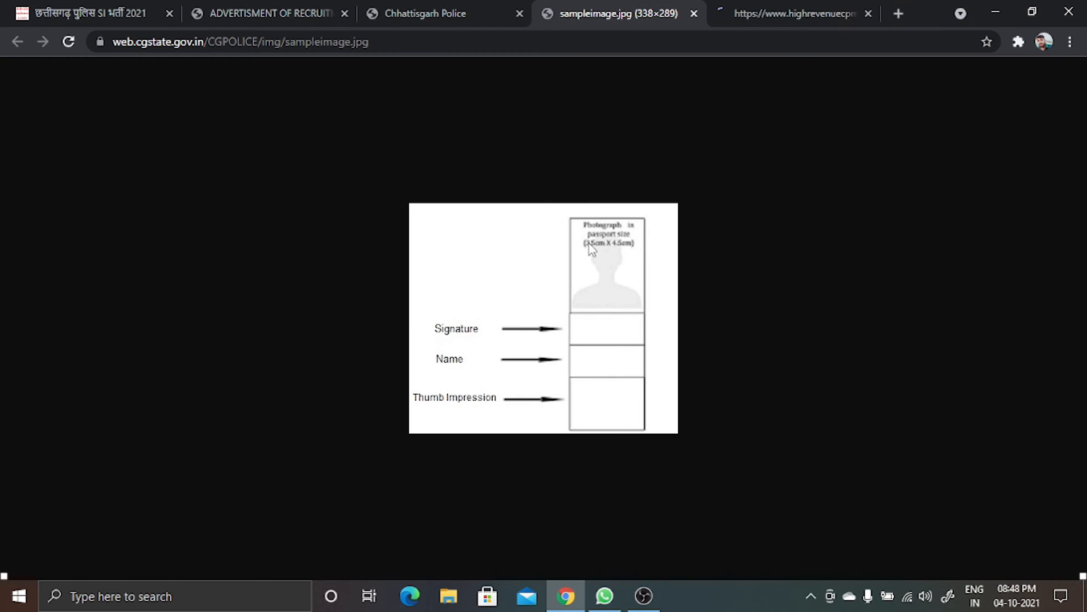
scroll(589, 246, "up", 5, "ctrl")
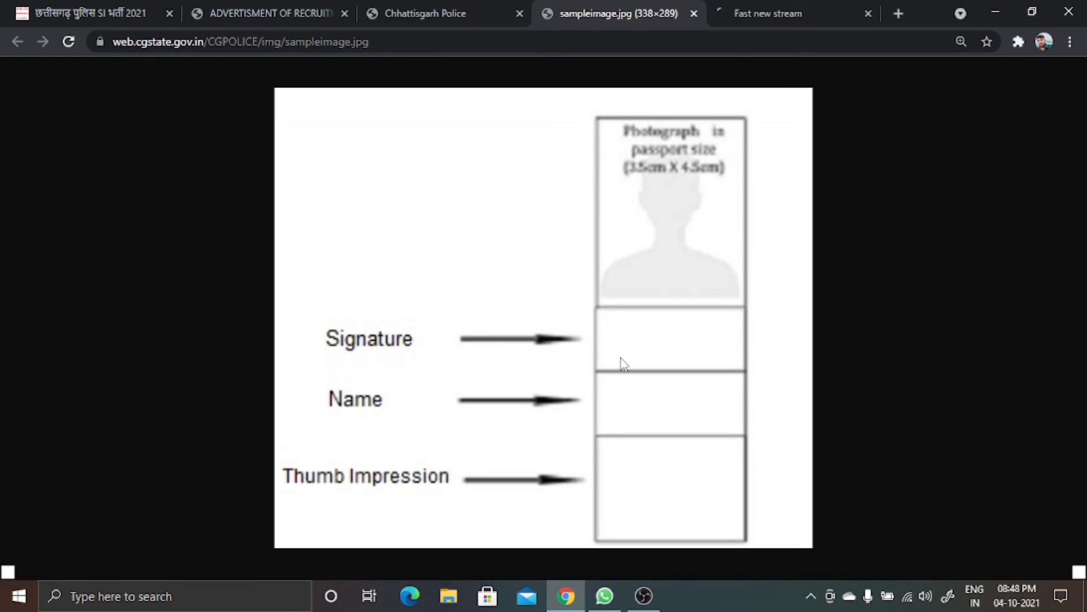
left_click(864, 10)
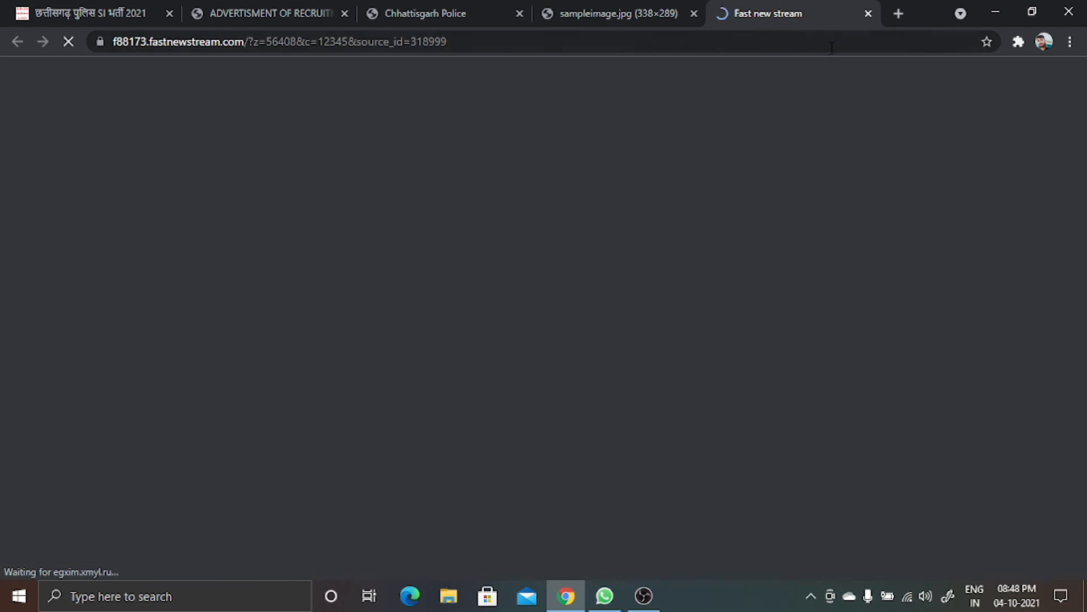
left_click(868, 14)
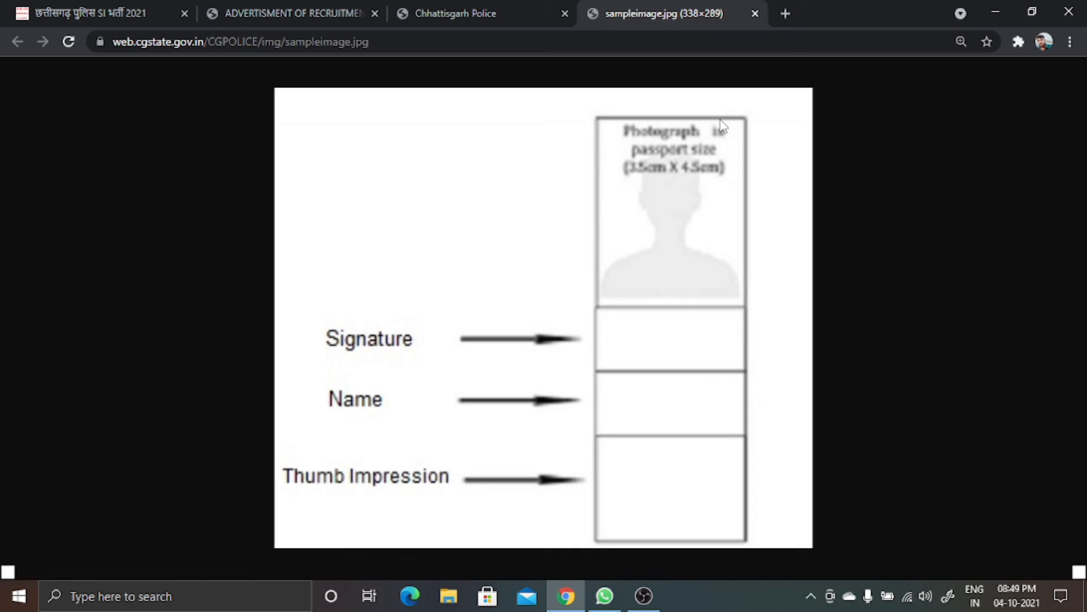
- Review the completed application preview from basic information to payment details, and confirm it to proceed for payment
left_click(509, 11)
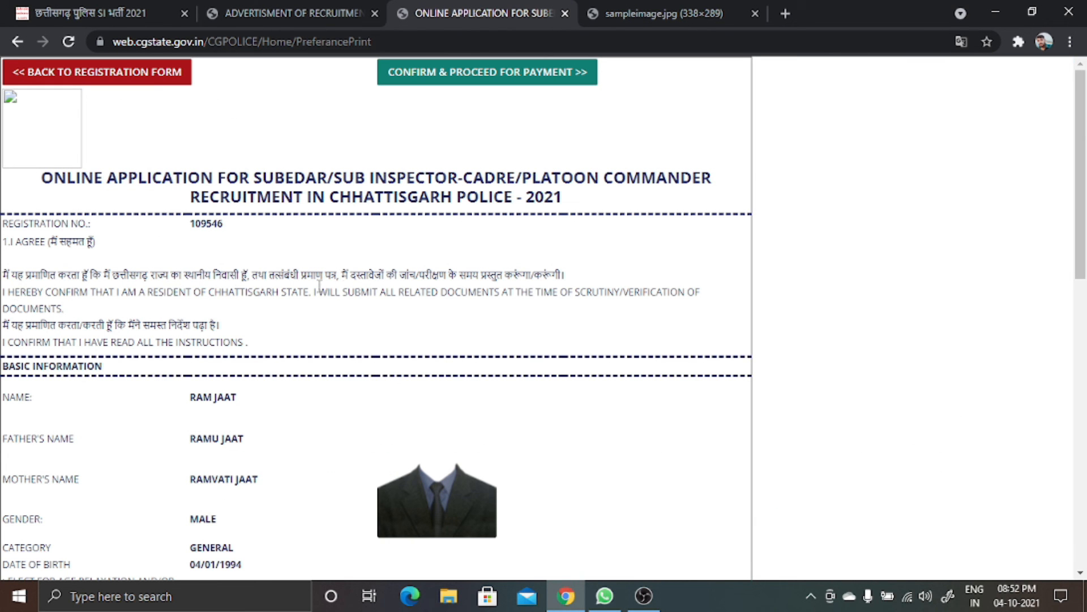
scroll(495, 356, "down", 12)
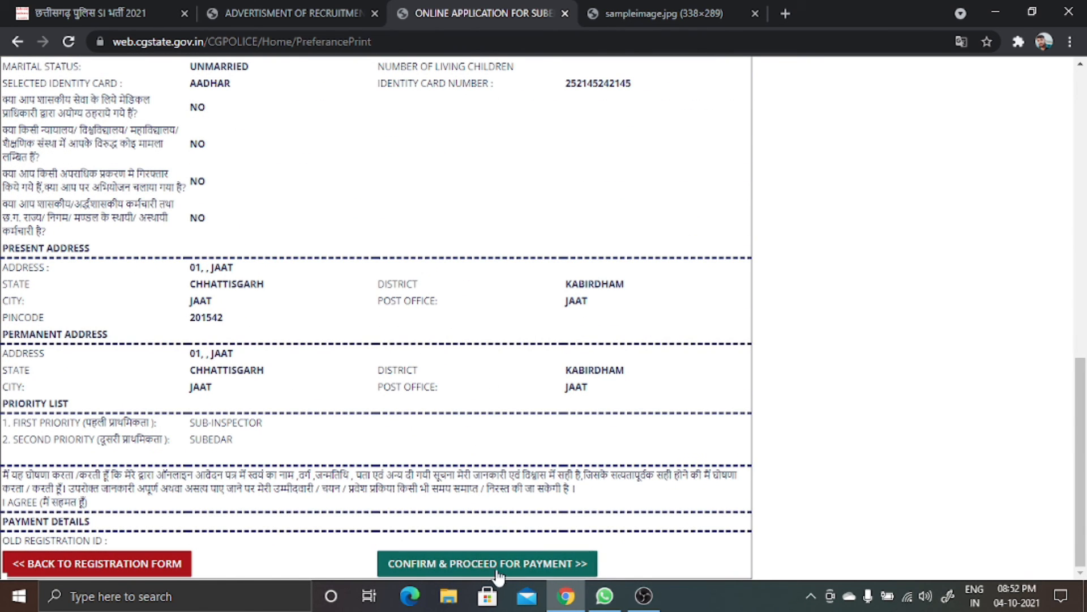
scroll(612, 571, "up", 13)
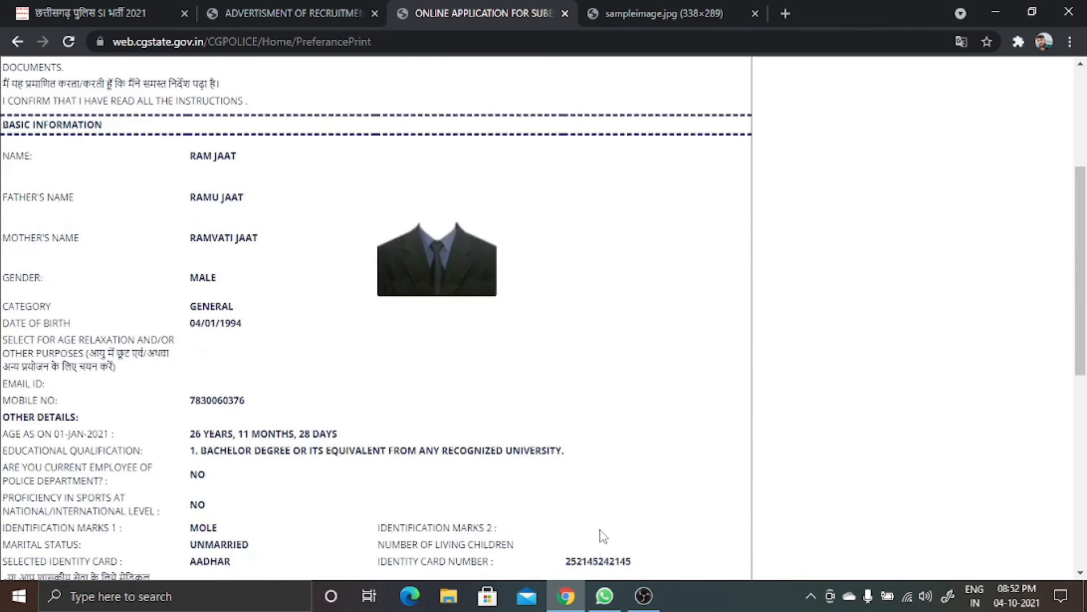
left_click(507, 71)
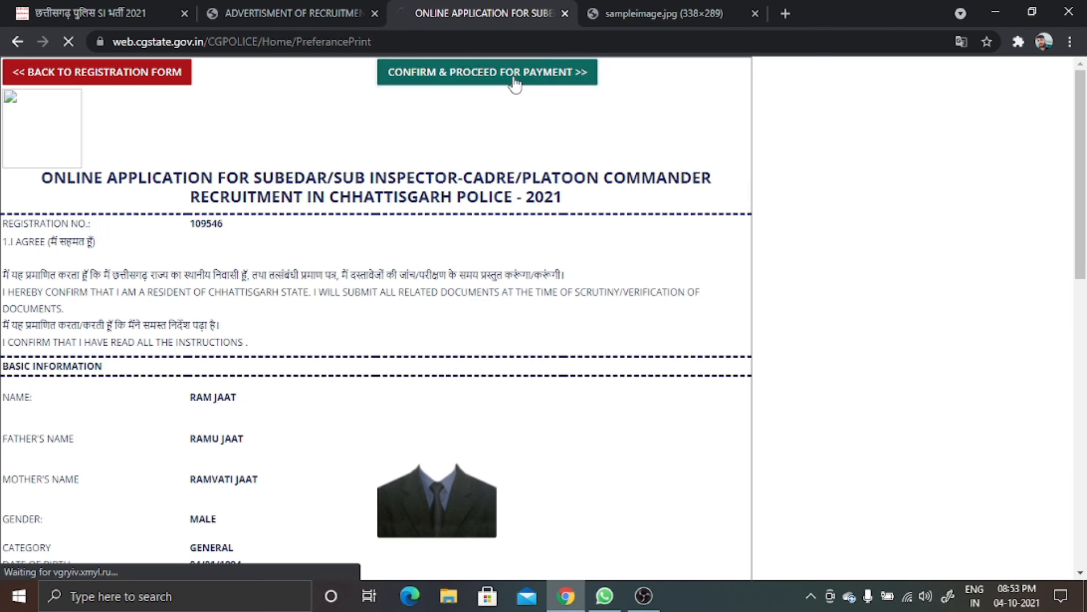
left_click(512, 79)
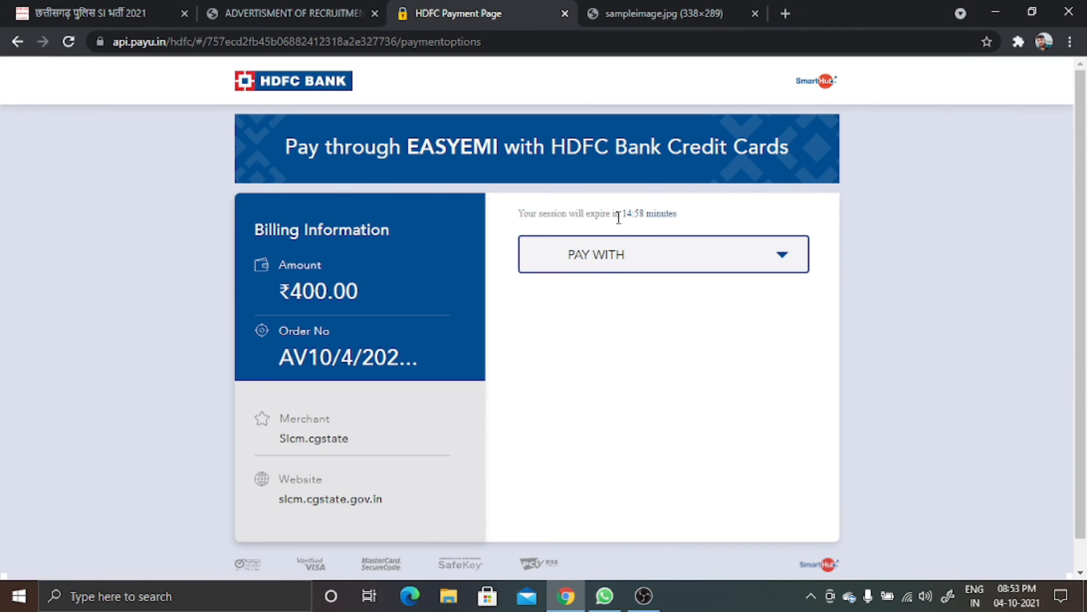
- Examine the session expiry time and the available payment methods on the HDFC payment page without choosing one
left_click_drag(618, 217, 677, 223)
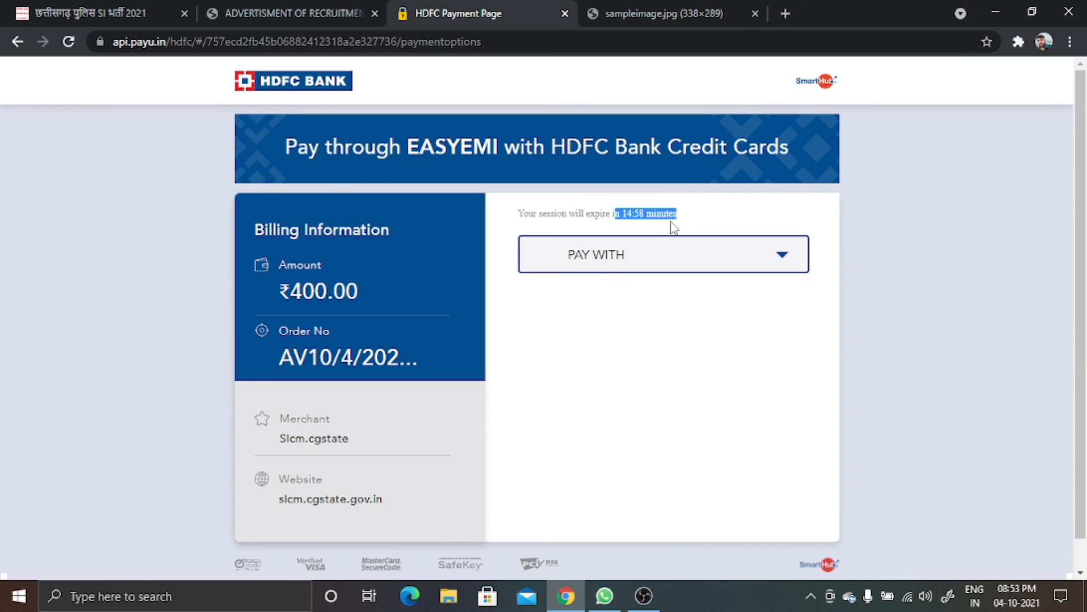
left_click(696, 220)
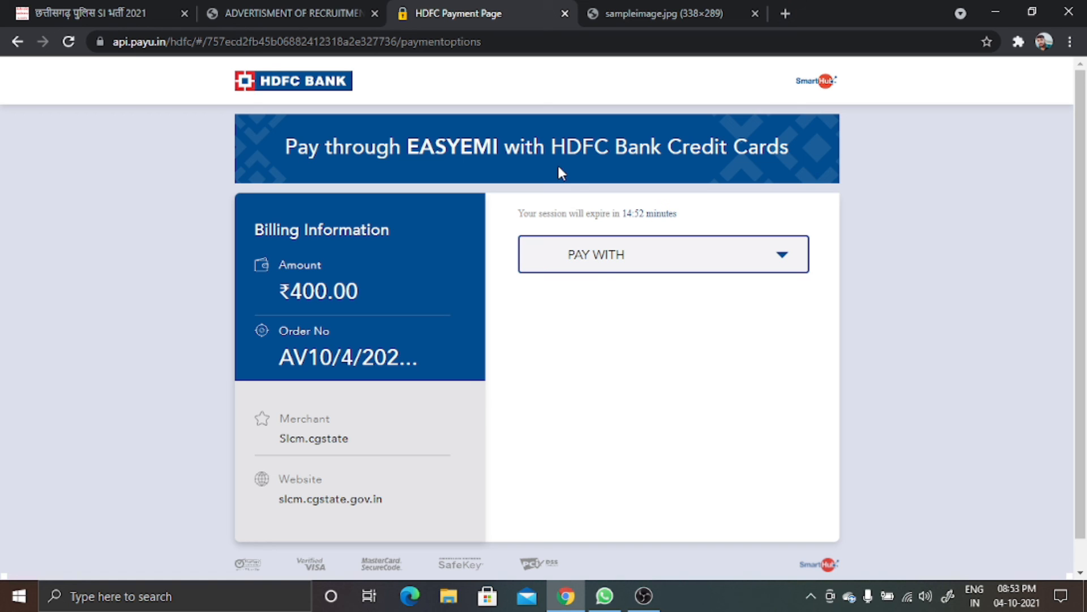
left_click(590, 255)
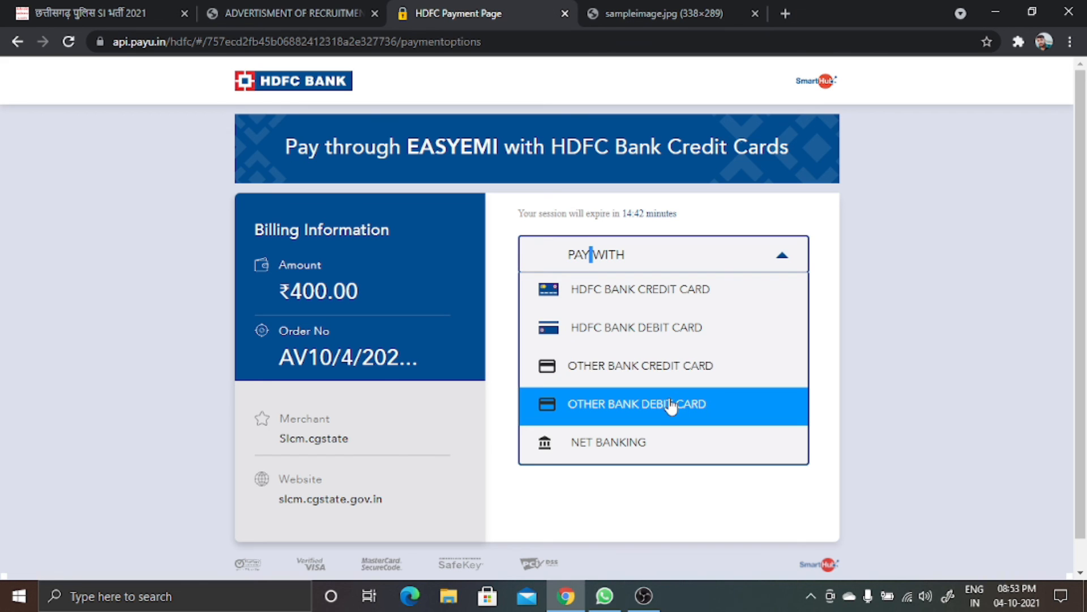
left_click(675, 473)
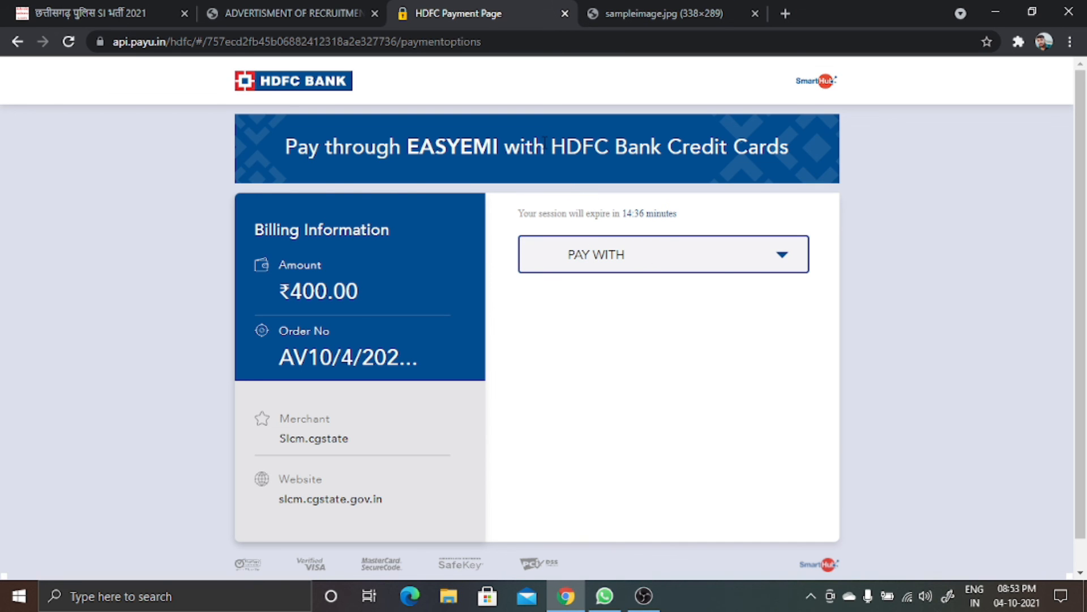
- Return to the Chhattisgarh Police SI 2021 recruitment article and review its fees and dates up to the page heading
left_click(79, 12)
scroll(464, 311, "up", 5)
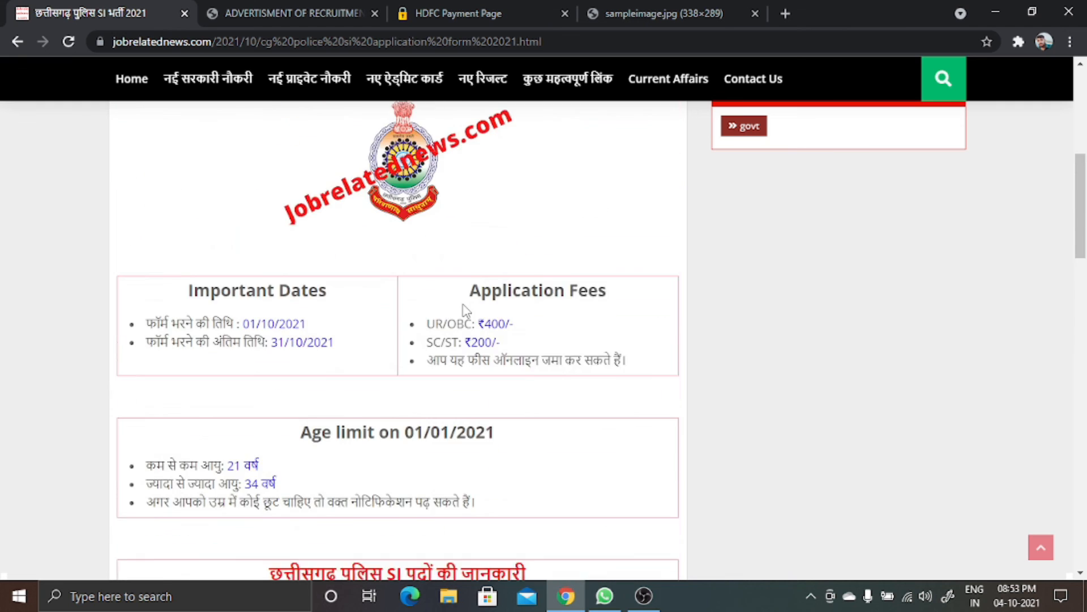
scroll(465, 310, "up", 7)
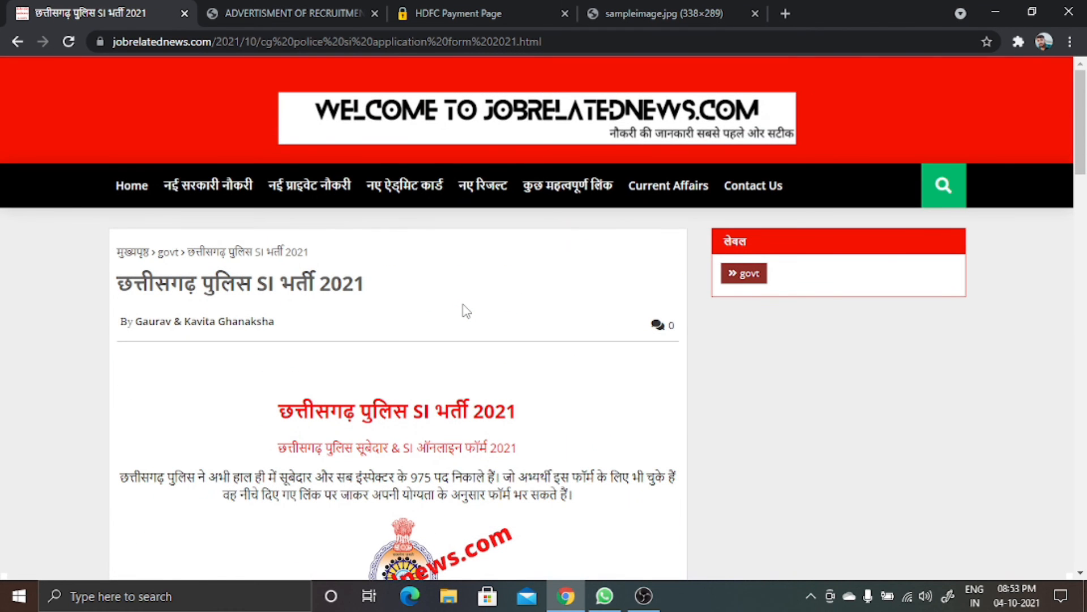